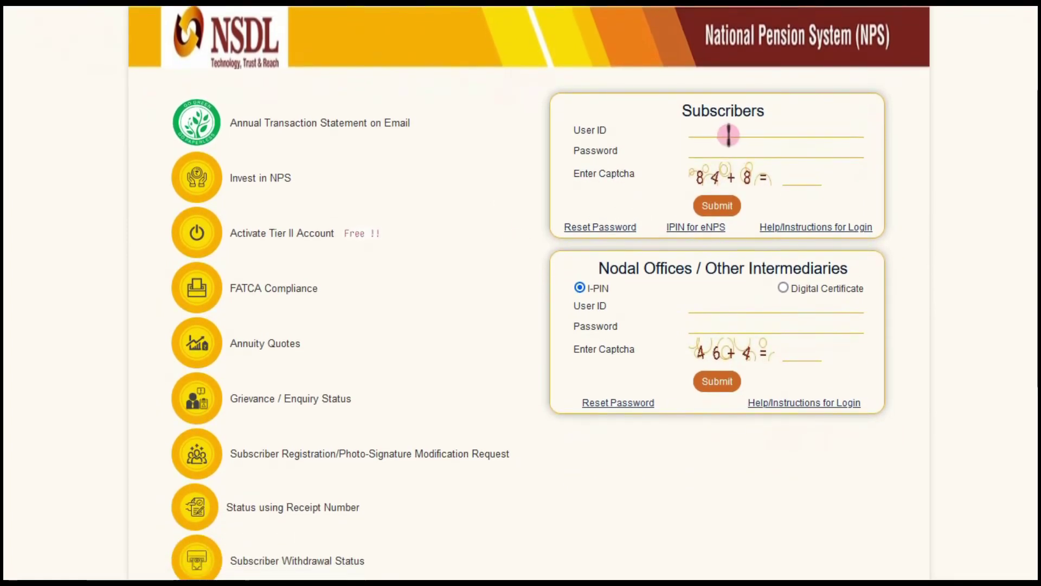
- Log in to the Subscribers box with the user ID, account password and captcha sum answer
{"action": "left_click", "coordinate": [730, 130]}
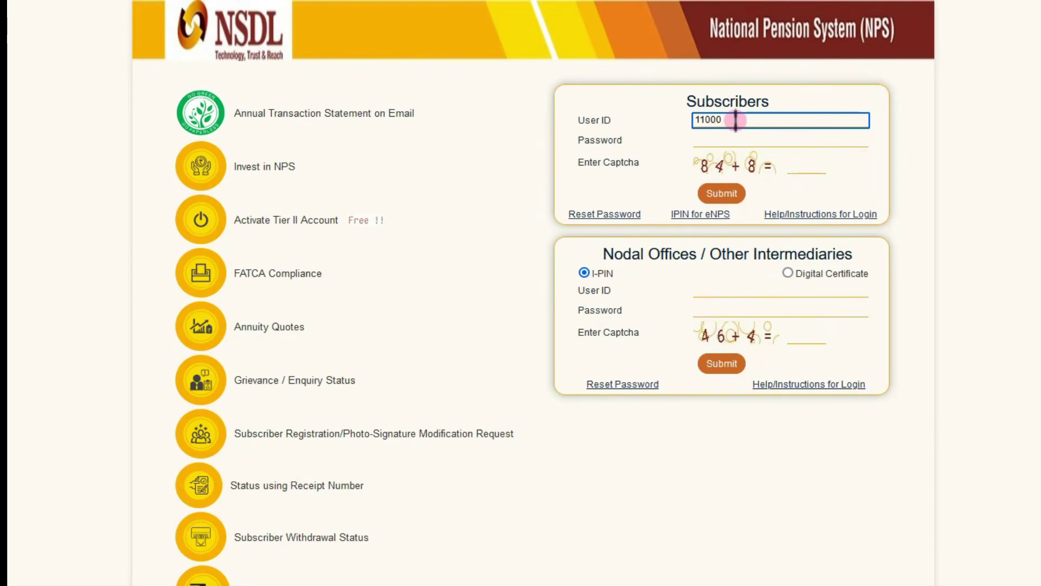
{"action": "left_click", "coordinate": [740, 139]}
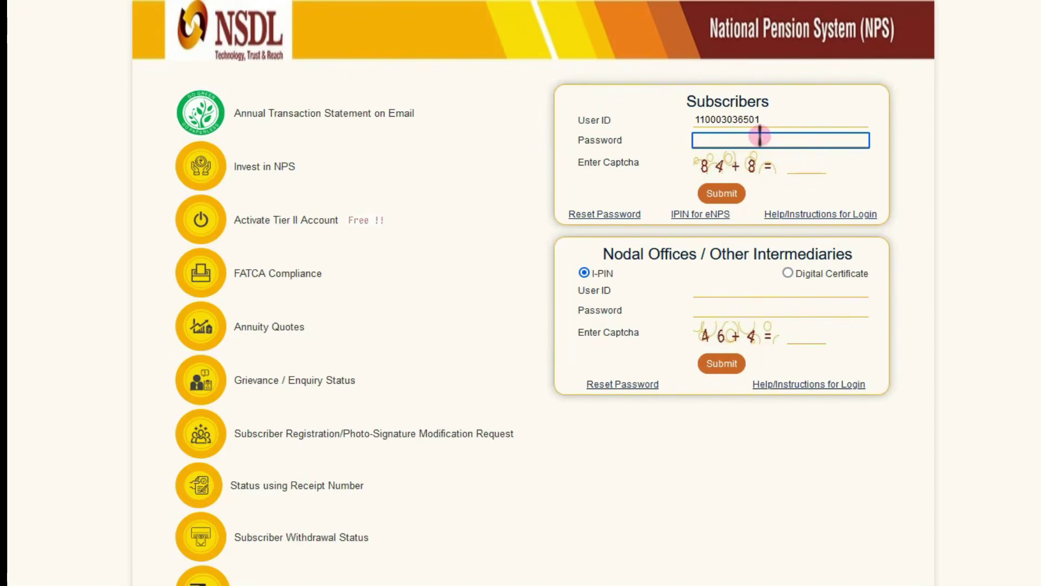
{"action": "key", "text": "ctrl+v"}
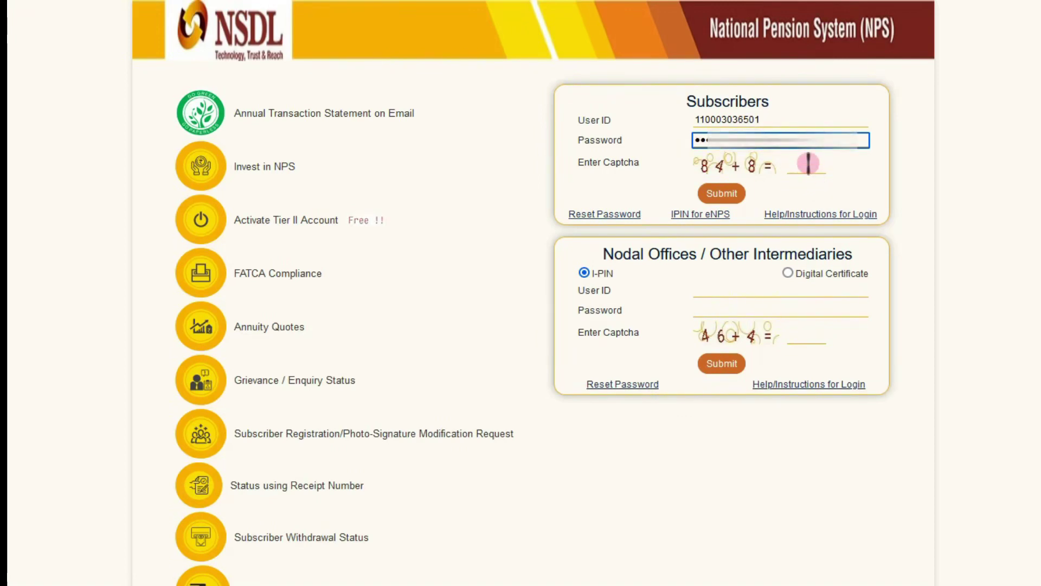
{"action": "left_click", "coordinate": [808, 164]}
{"action": "type", "text": "92"}
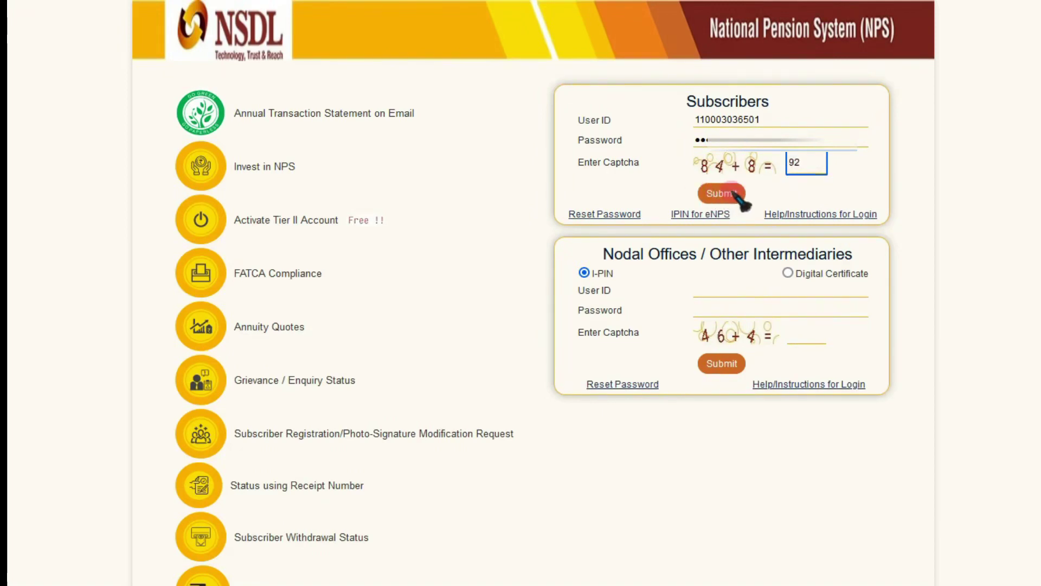
{"action": "left_click", "coordinate": [731, 192]}
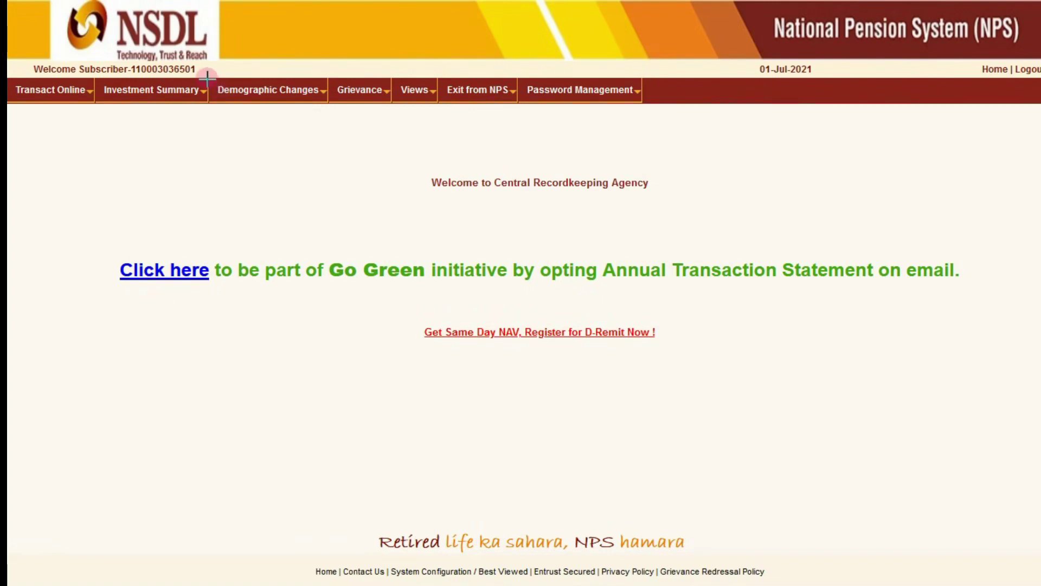
- Go to Demographic Changes > Update Personal Details and select the Bank Details Update option
{"action": "mouse_move", "coordinate": [206, 78]}
{"action": "left_mouse_down"}
{"action": "mouse_move", "coordinate": [291, 106]}
{"action": "mouse_move", "coordinate": [325, 103]}
{"action": "mouse_move", "coordinate": [325, 133]}
{"action": "mouse_move", "coordinate": [328, 104]}
{"action": "left_mouse_up"}
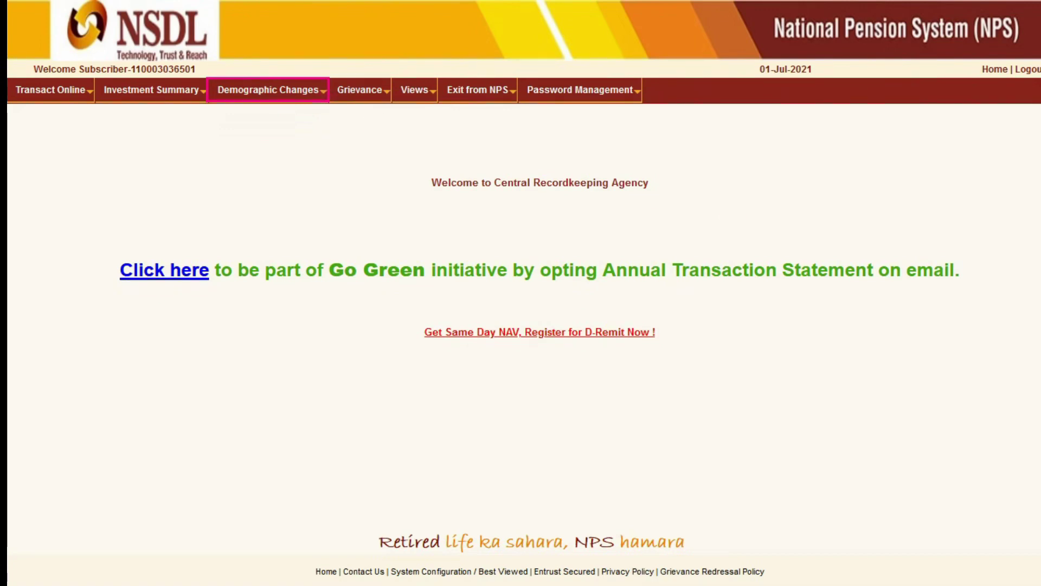
{"action": "mouse_move", "coordinate": [251, 92]}
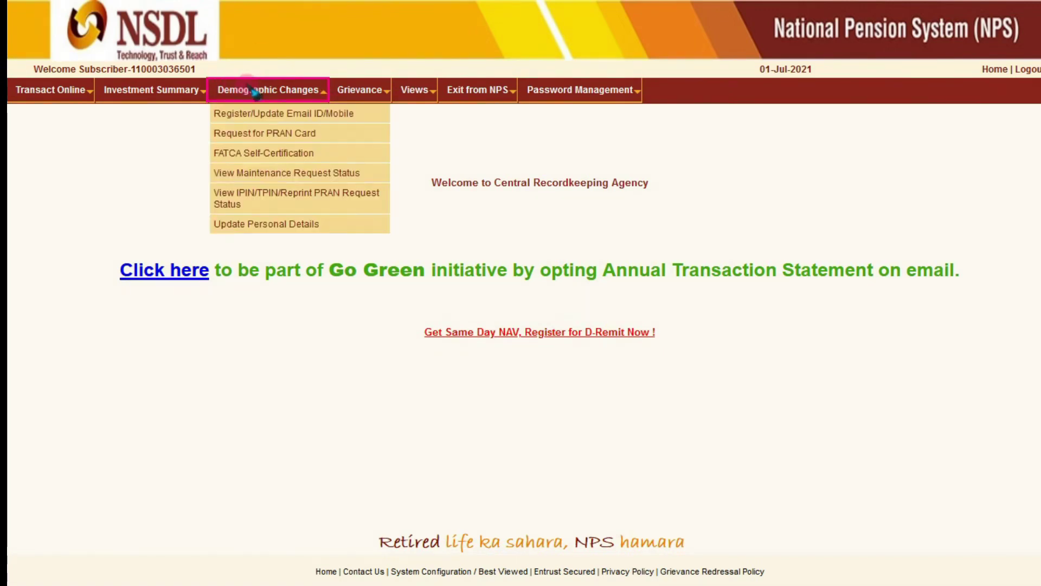
{"action": "left_click", "coordinate": [246, 226]}
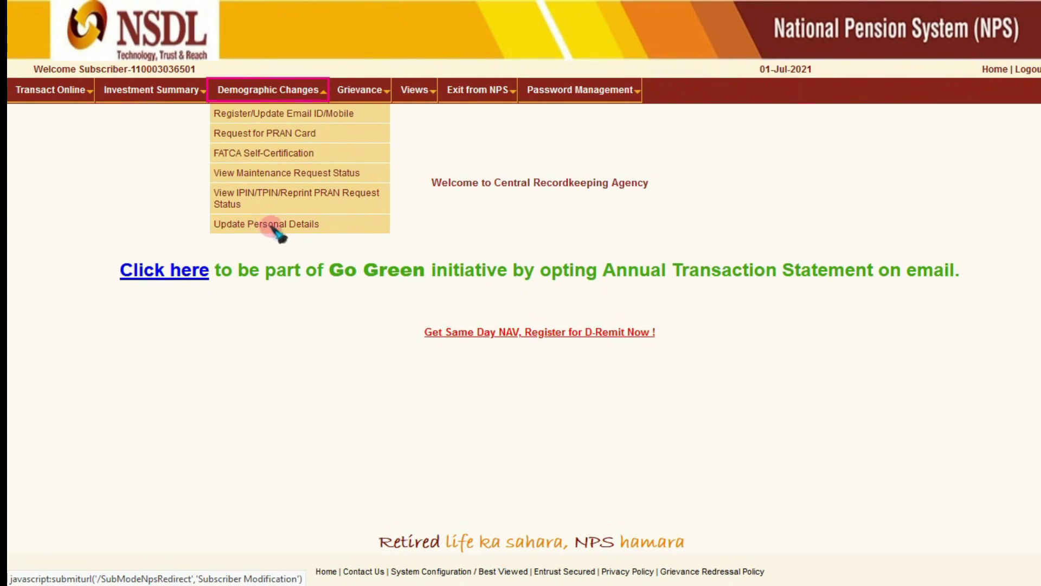
{"action": "left_click", "coordinate": [291, 232]}
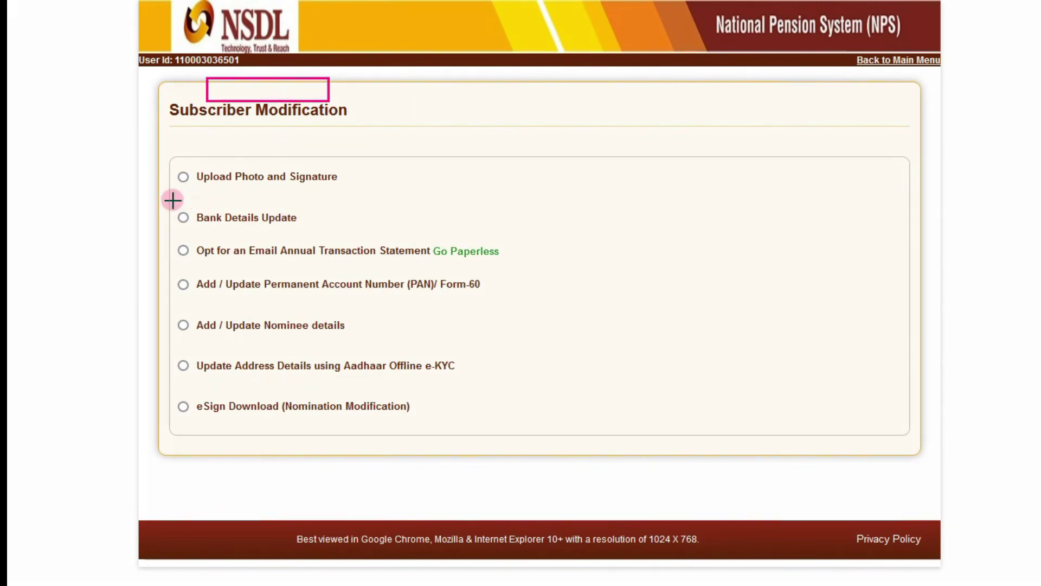
{"action": "mouse_move", "coordinate": [178, 223]}
{"action": "left_mouse_down"}
{"action": "mouse_move", "coordinate": [251, 239]}
{"action": "mouse_move", "coordinate": [302, 232]}
{"action": "left_mouse_up"}
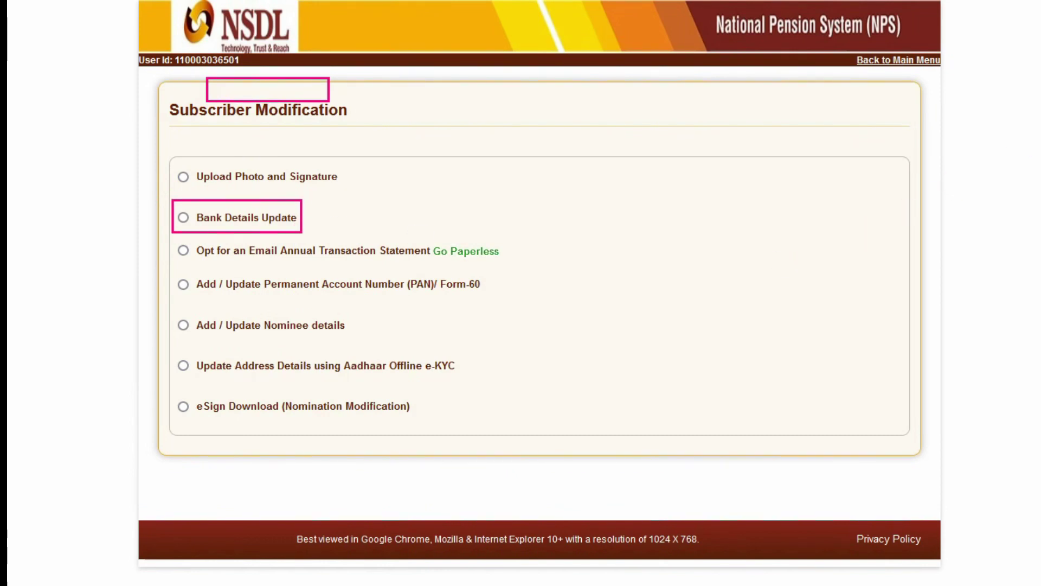
{"action": "left_click", "coordinate": [185, 218]}
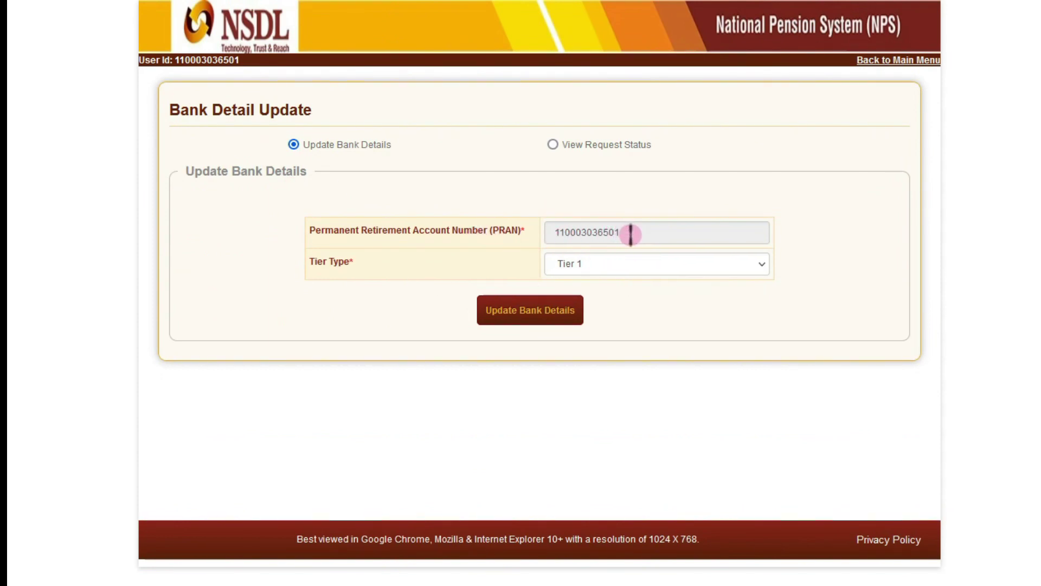
- Request the Tier 1 bank details update to load the existing and new bank details form
{"action": "left_click", "coordinate": [557, 314]}
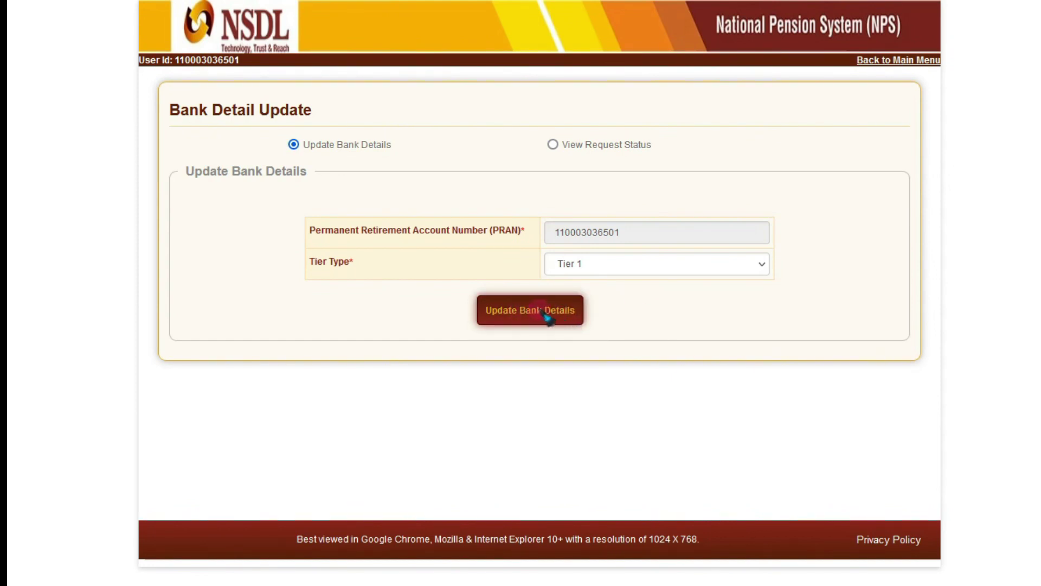
{"action": "left_click", "coordinate": [547, 318]}
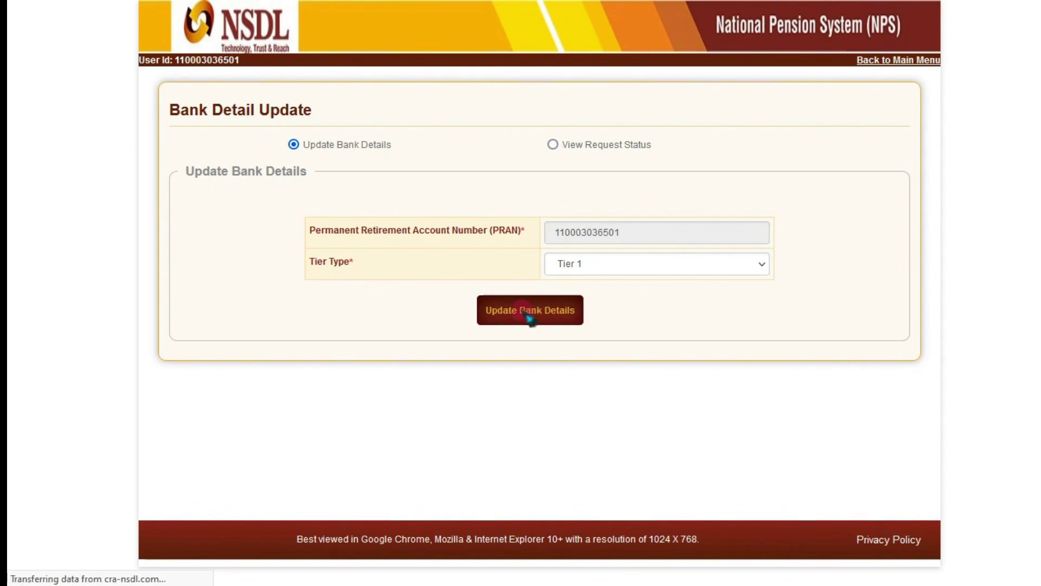
{"action": "left_click", "coordinate": [565, 312]}
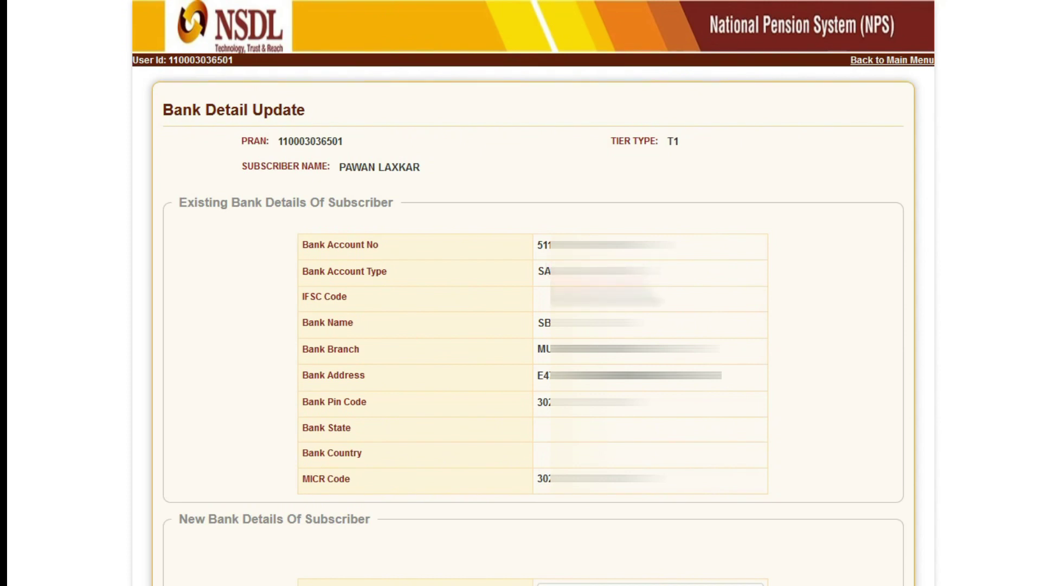
- Keep SAVINGS as the Account Type under New Bank Details
{"action": "scroll", "coordinate": [534, 293], "scroll_direction": "down", "scroll_amount": 10}
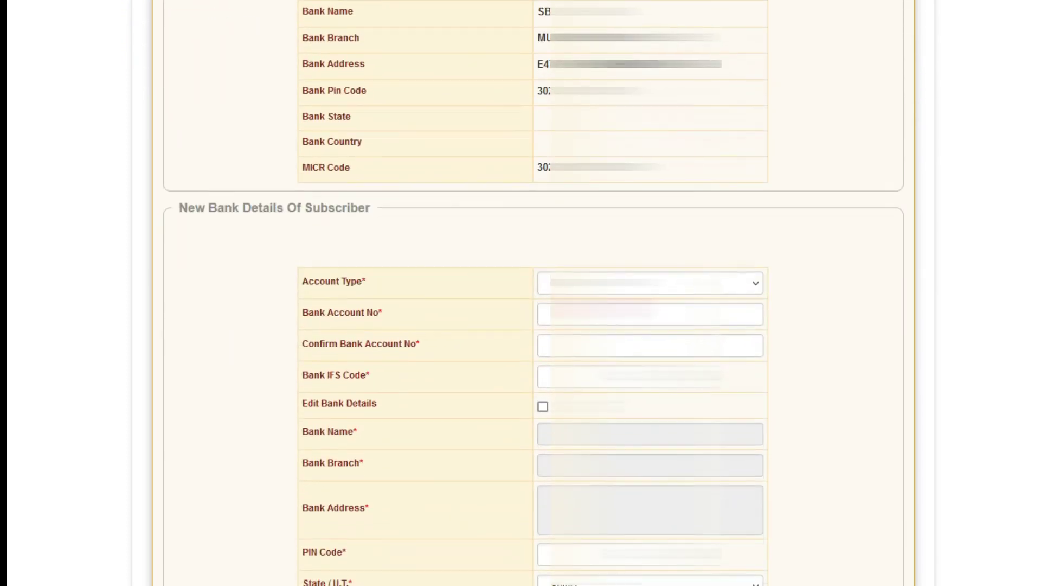
{"action": "scroll", "coordinate": [534, 293], "scroll_direction": "down", "scroll_amount": 3}
{"action": "scroll", "coordinate": [596, 41], "scroll_direction": "up", "scroll_amount": 2}
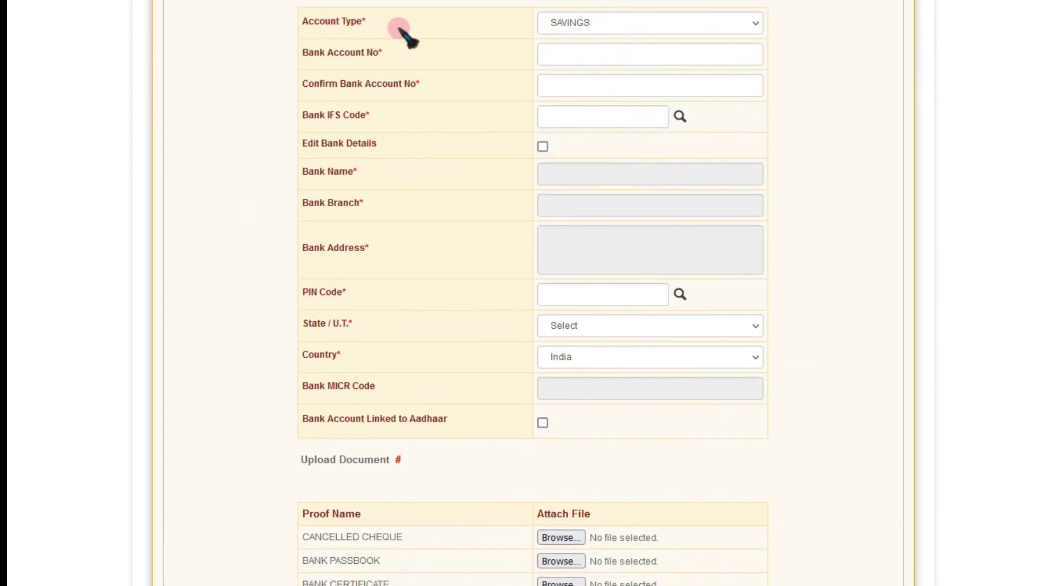
{"action": "left_click", "coordinate": [619, 33]}
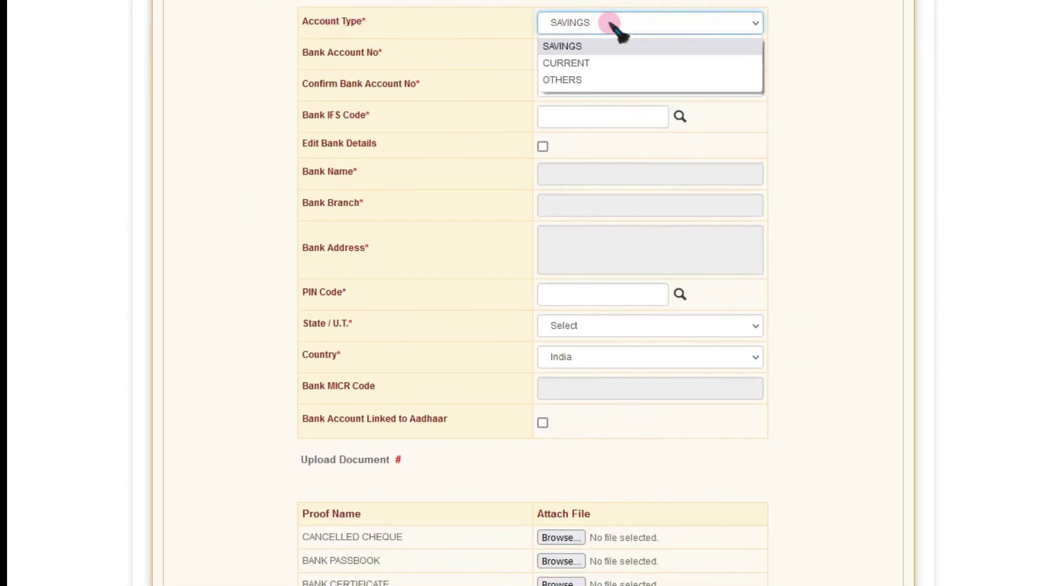
{"action": "left_click", "coordinate": [556, 44]}
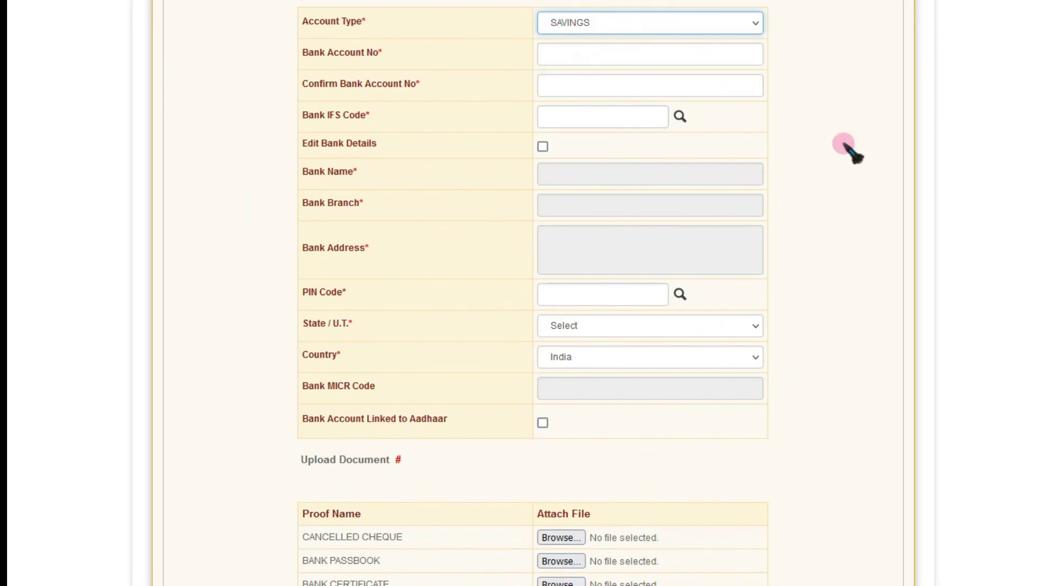
- Enter the new bank account number and re-enter it in Confirm Bank Account No
{"action": "scroll", "coordinate": [534, 292], "scroll_direction": "down", "scroll_amount": 2}
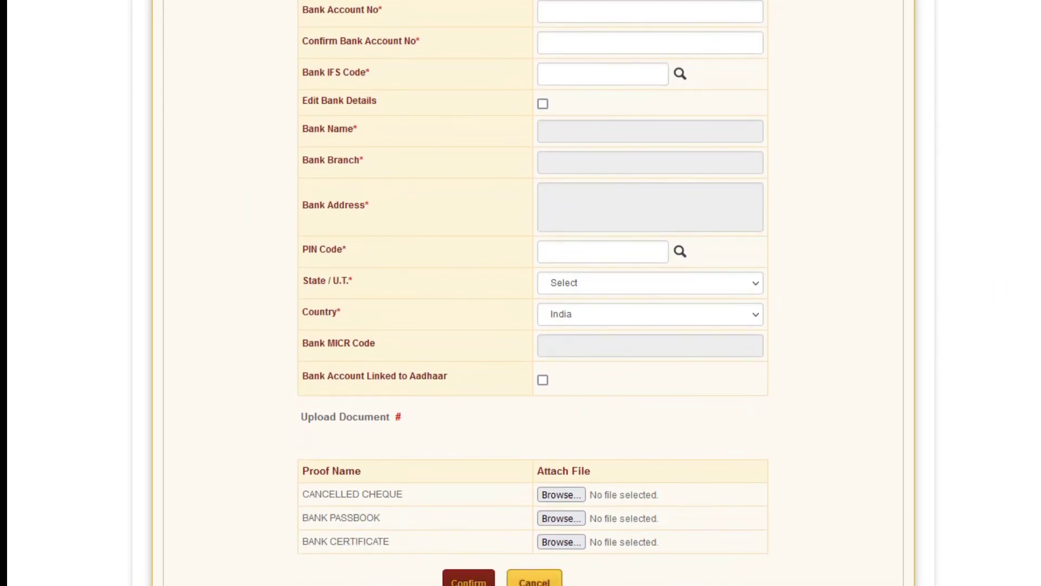
{"action": "left_click", "coordinate": [572, 18]}
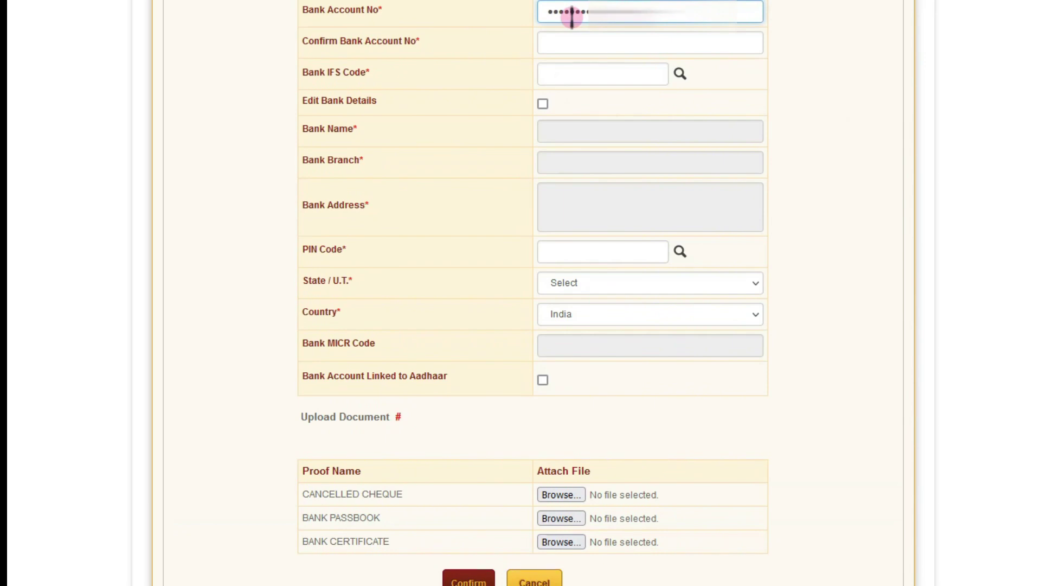
{"action": "left_click", "coordinate": [590, 43]}
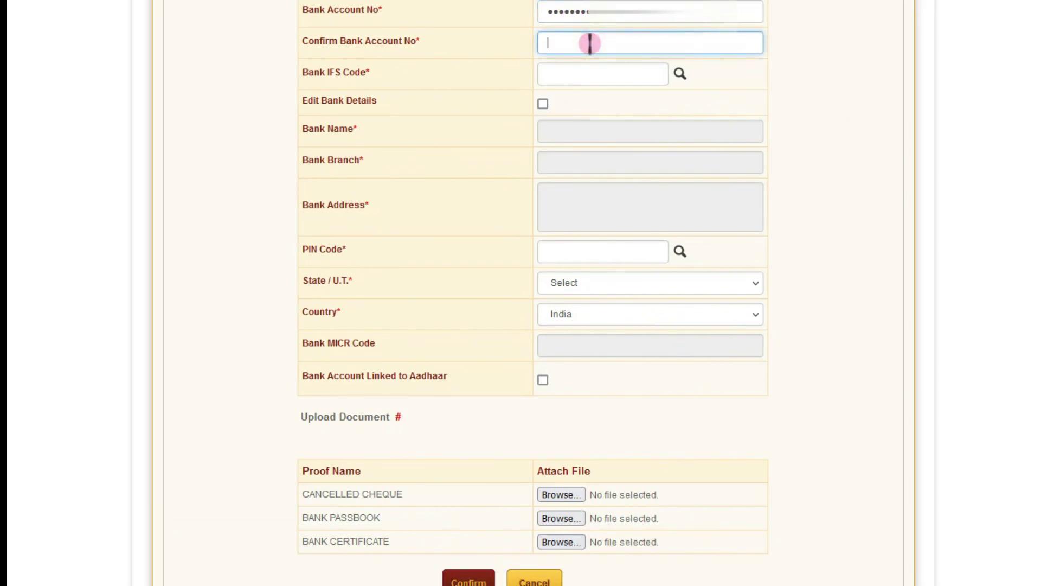
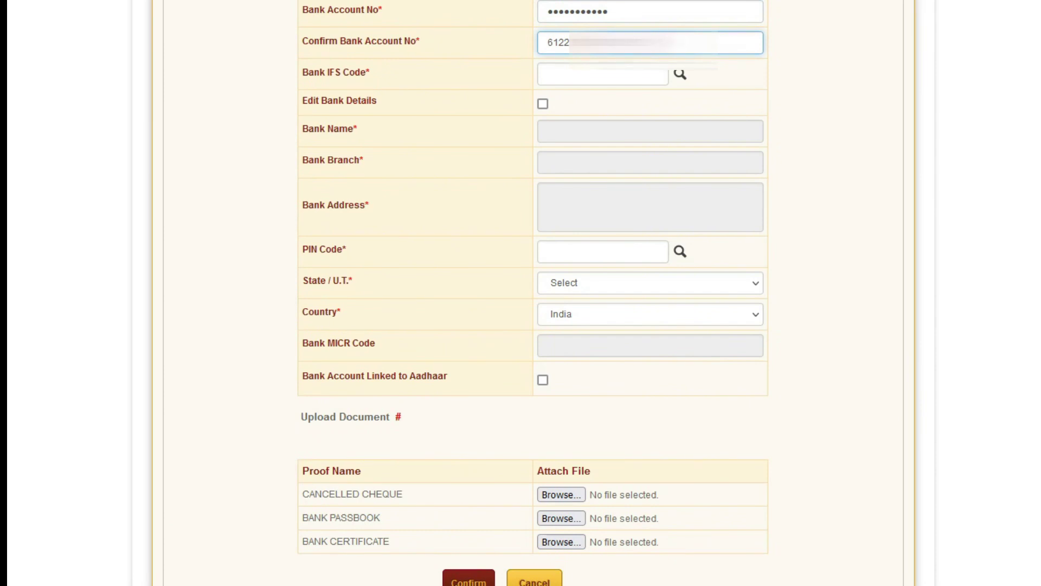
{"action": "left_click", "coordinate": [594, 77]}
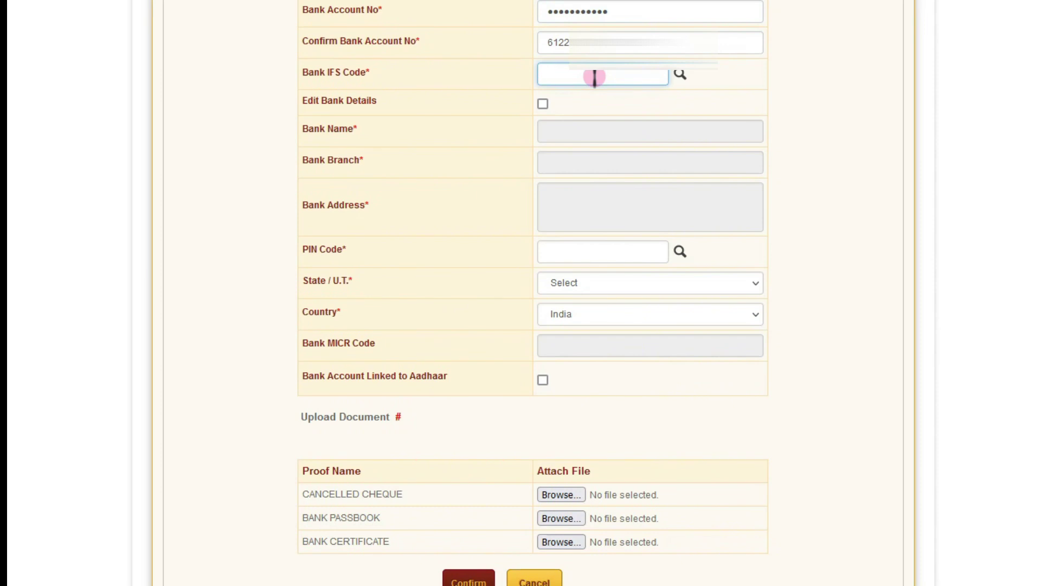
- Enter IFS code SBIN0031176 to fetch State Bank of India, Pachpadra, and confirm editing the details
{"action": "type", "text": "SBIN0031176"}
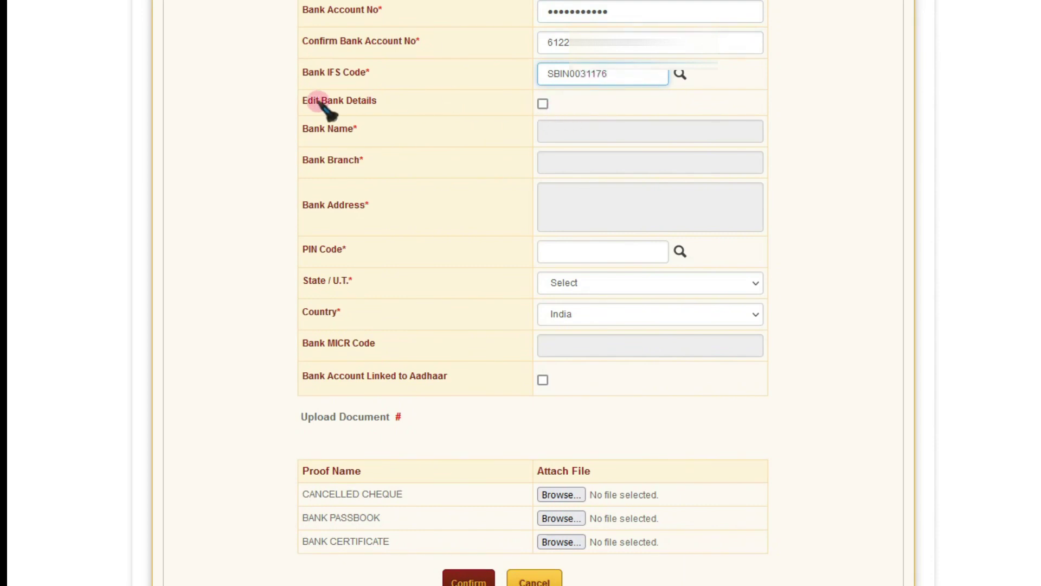
{"action": "left_click", "coordinate": [543, 103]}
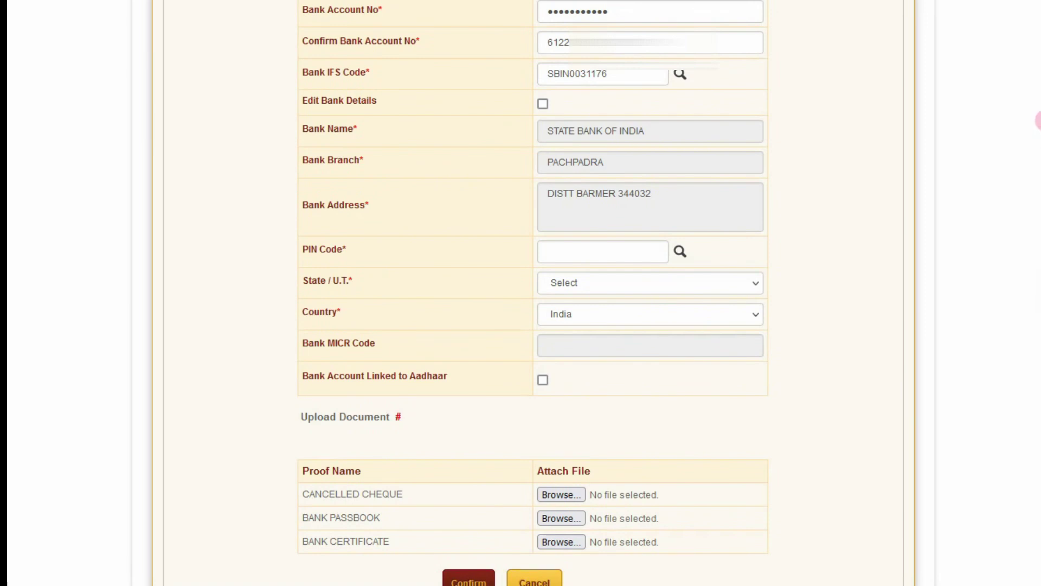
{"action": "left_click", "coordinate": [543, 104]}
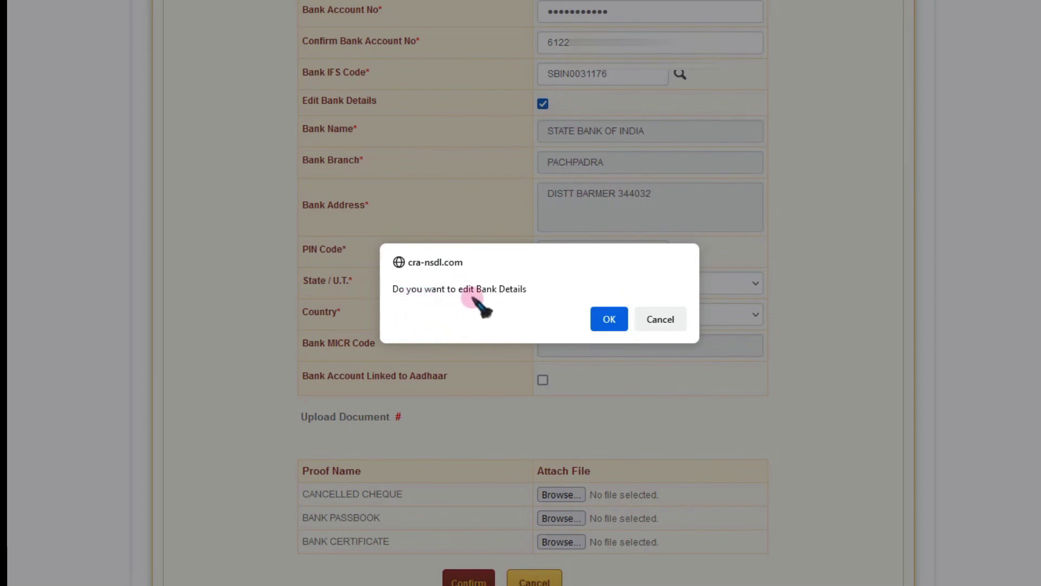
{"action": "left_click", "coordinate": [610, 321]}
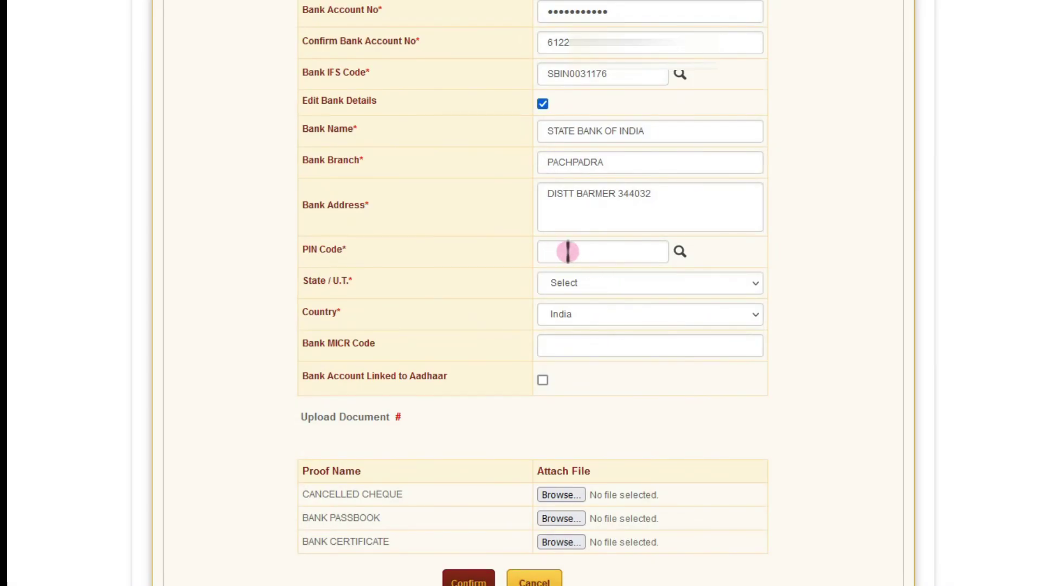
- Enter PIN code 344032 for the Barmer branch and choose Rajasthan as the State/U.T
{"action": "left_click", "coordinate": [588, 255]}
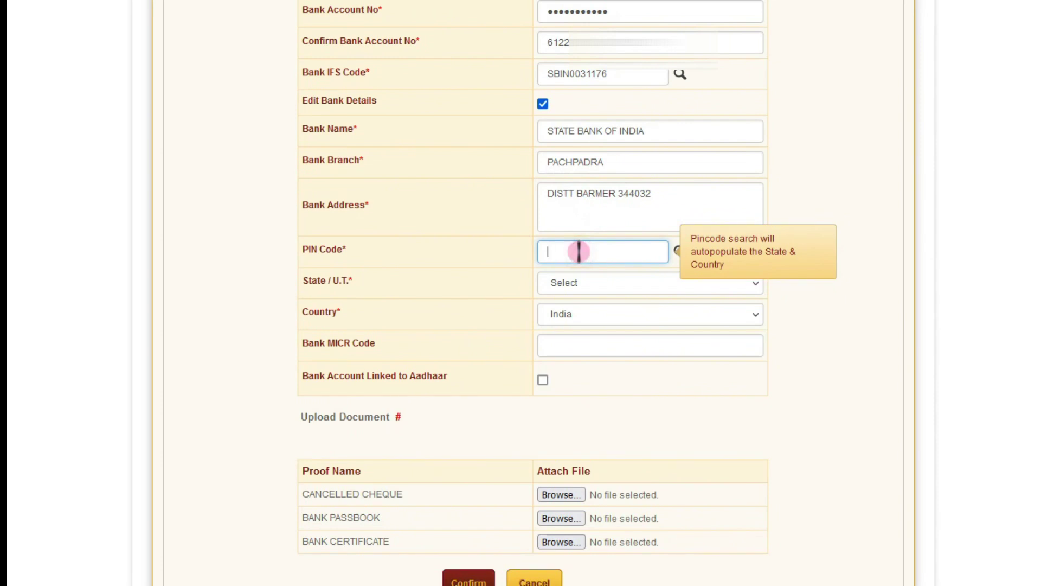
{"action": "type", "text": "344032"}
{"action": "left_click", "coordinate": [573, 292]}
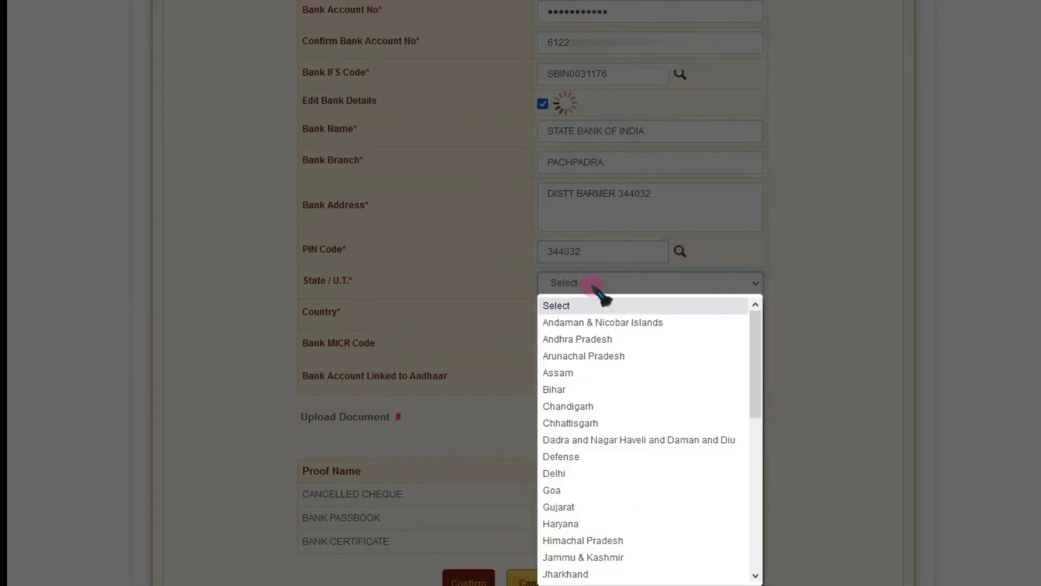
{"action": "scroll", "coordinate": [599, 515], "scroll_direction": "down", "scroll_amount": 2}
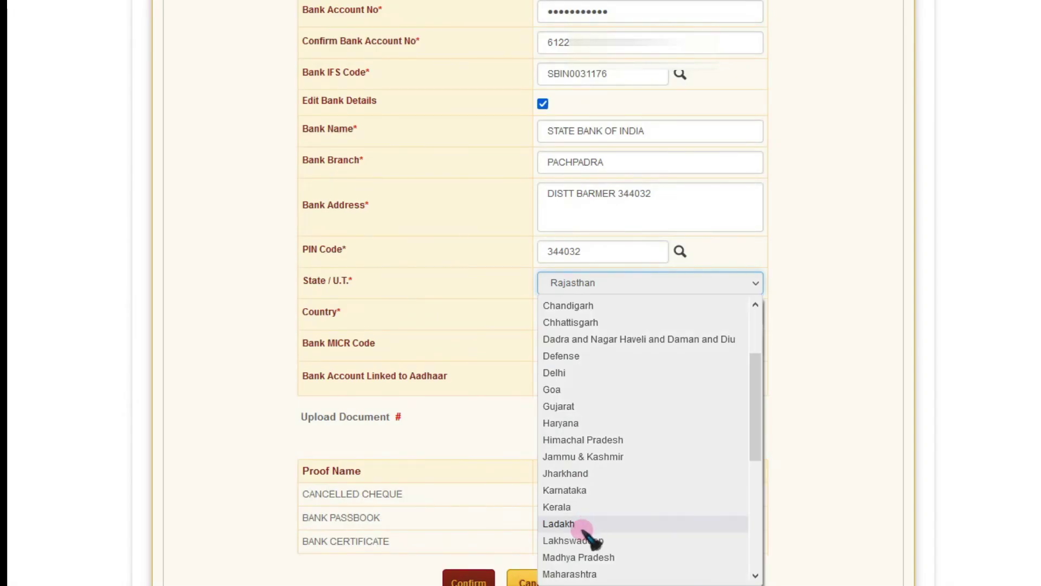
{"action": "scroll", "coordinate": [593, 532], "scroll_direction": "down", "scroll_amount": 1}
{"action": "scroll", "coordinate": [585, 542], "scroll_direction": "down", "scroll_amount": 3}
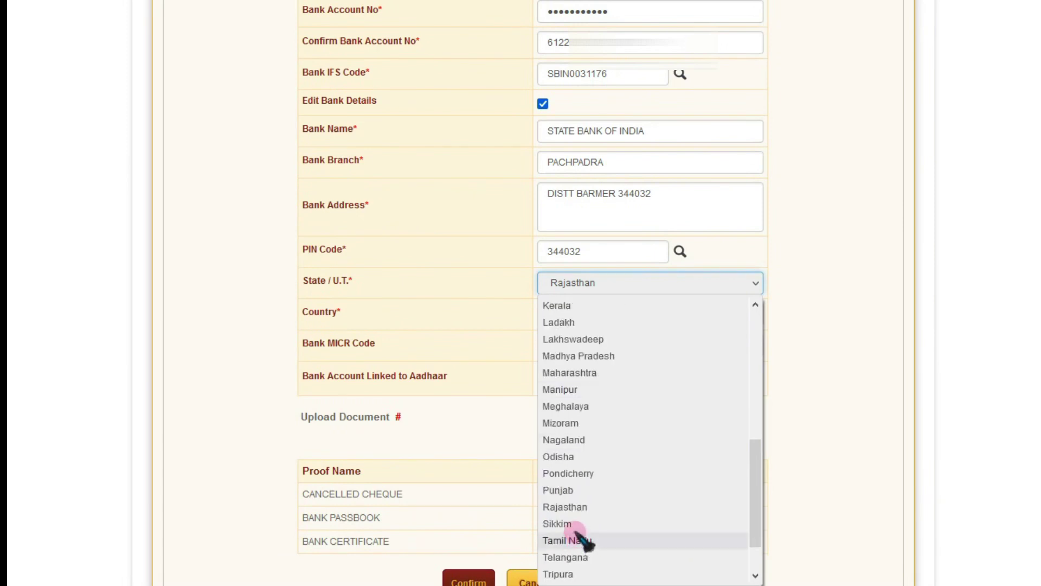
{"action": "left_click", "coordinate": [575, 510]}
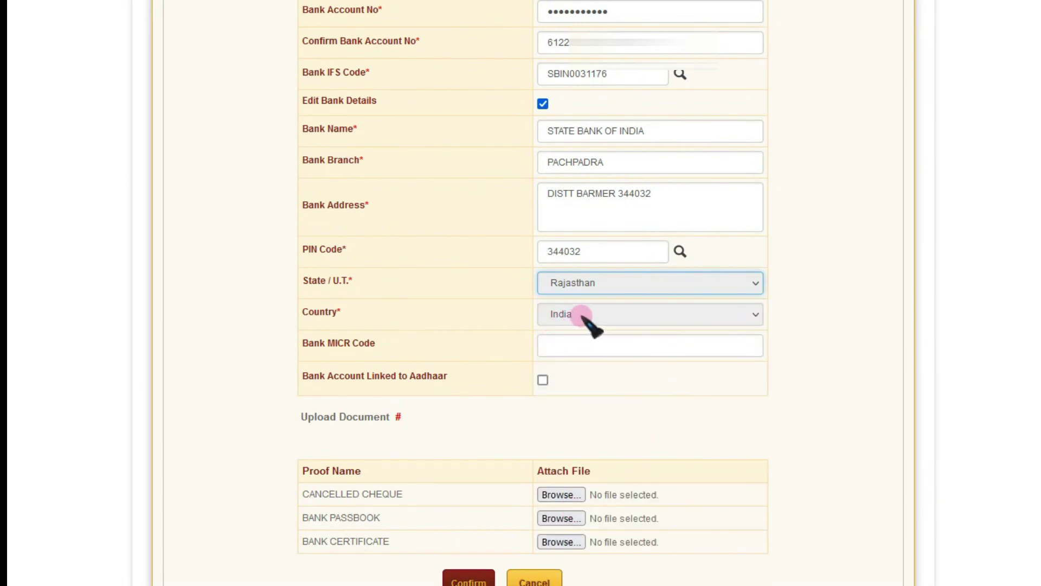
- Enter MICR code 344002007 and tick Bank Account Linked to Aadhaar
{"action": "left_click", "coordinate": [582, 348]}
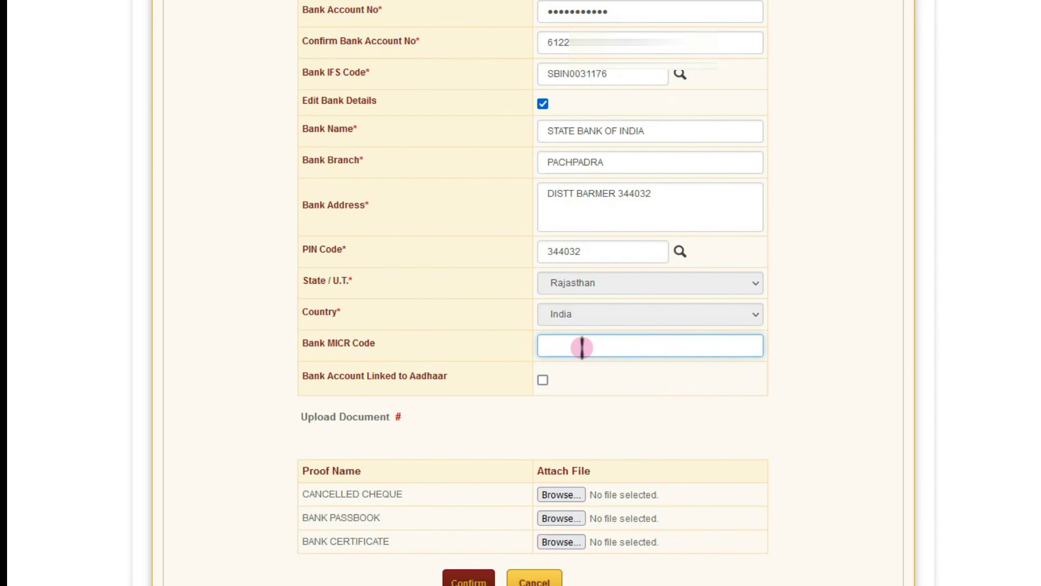
{"action": "type", "text": "344002007"}
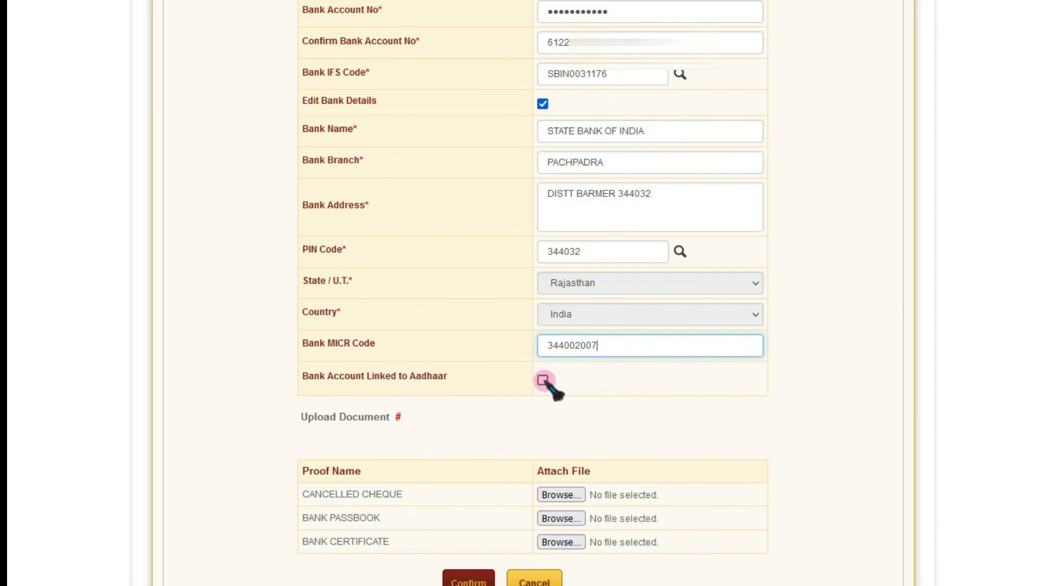
{"action": "left_click", "coordinate": [543, 380]}
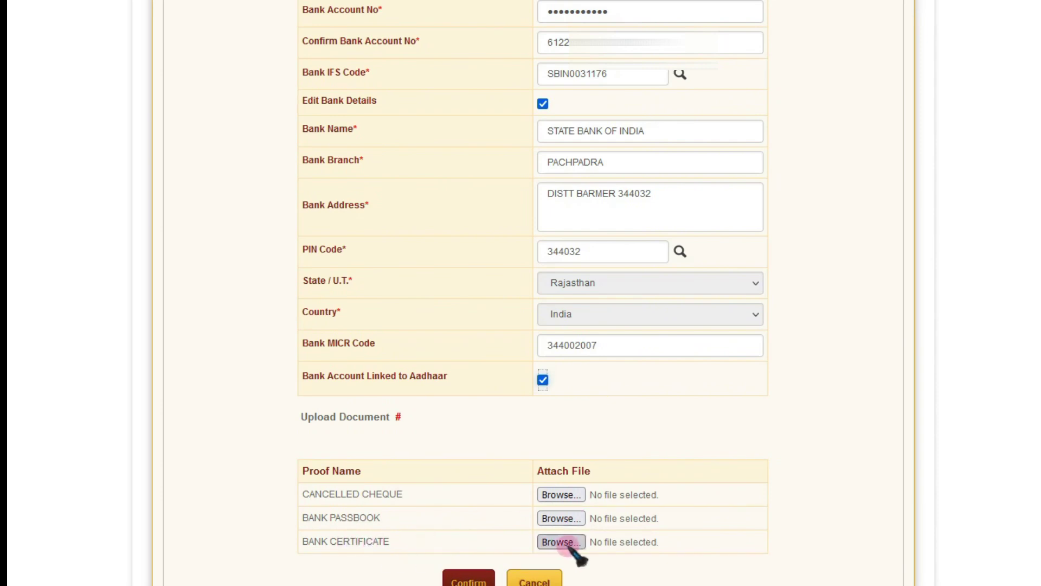
- Attach the SBI passbook PDF as the Bank Passbook proof
{"action": "scroll", "coordinate": [216, 482], "scroll_direction": "down", "scroll_amount": 4}
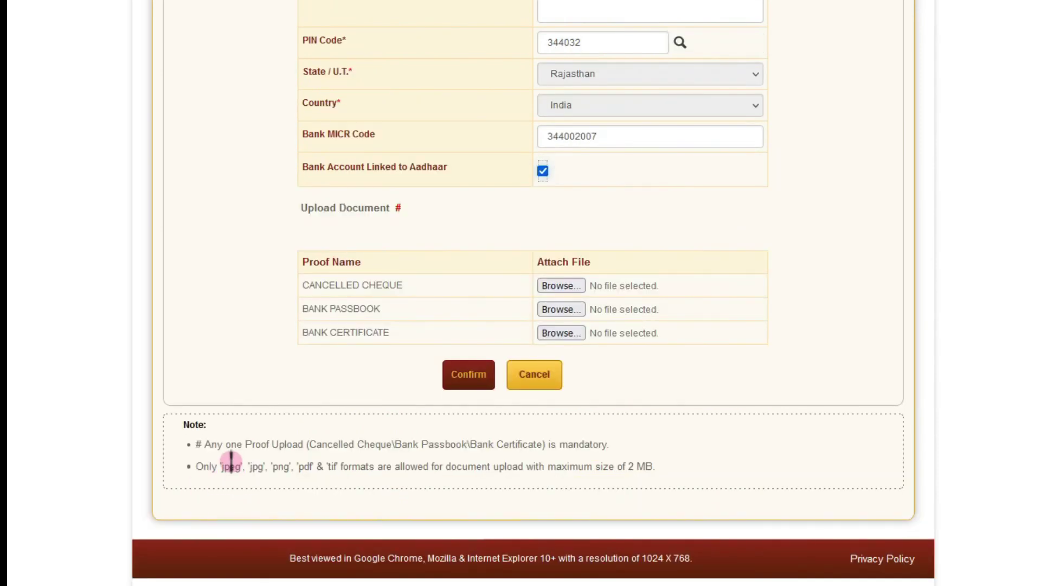
{"action": "left_click", "coordinate": [202, 444]}
{"action": "left_click_drag", "start_coordinate": [202, 444], "coordinate": [305, 443]}
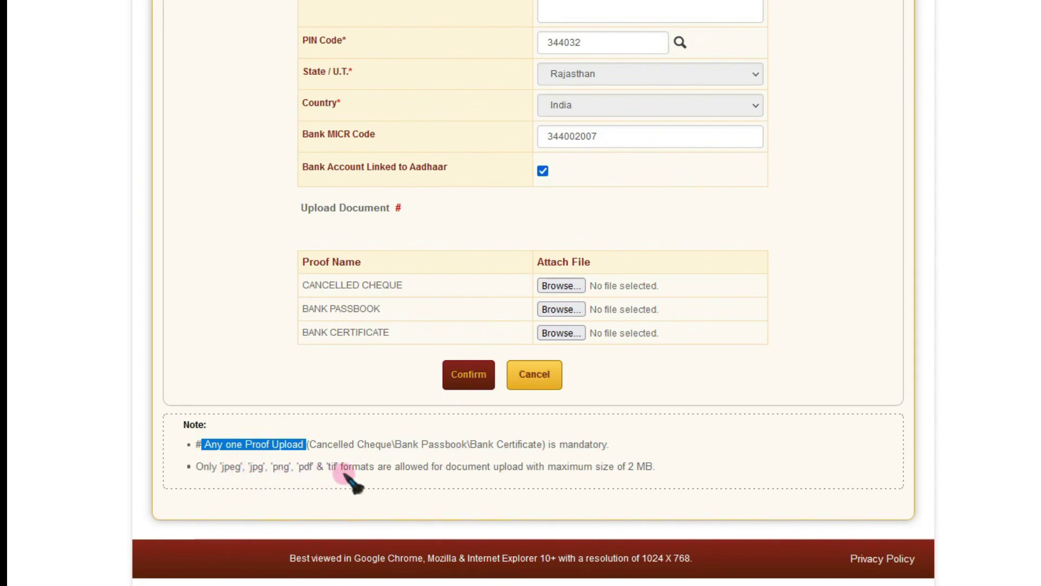
{"action": "left_click", "coordinate": [537, 464]}
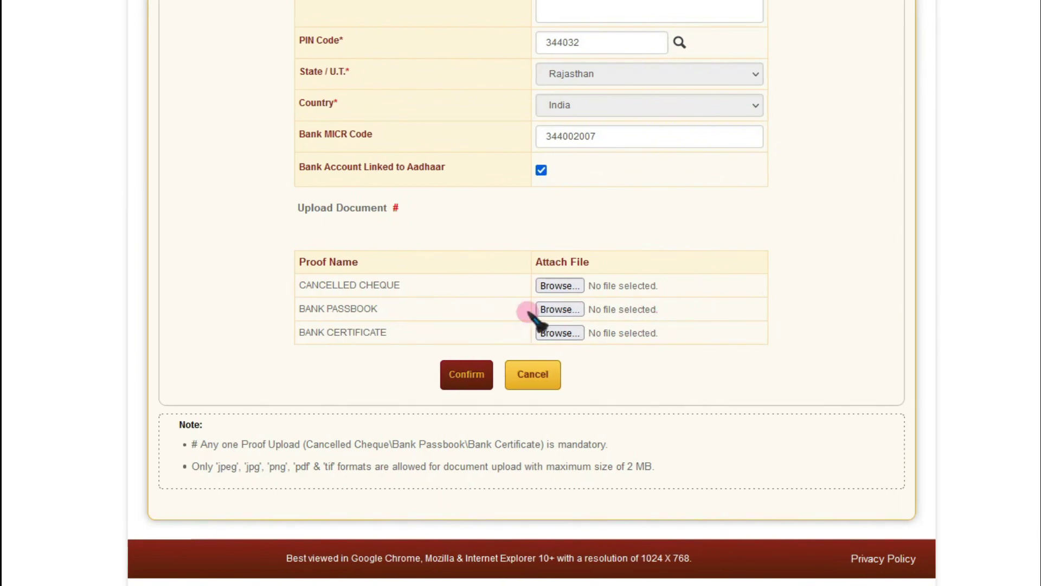
{"action": "left_click", "coordinate": [548, 310]}
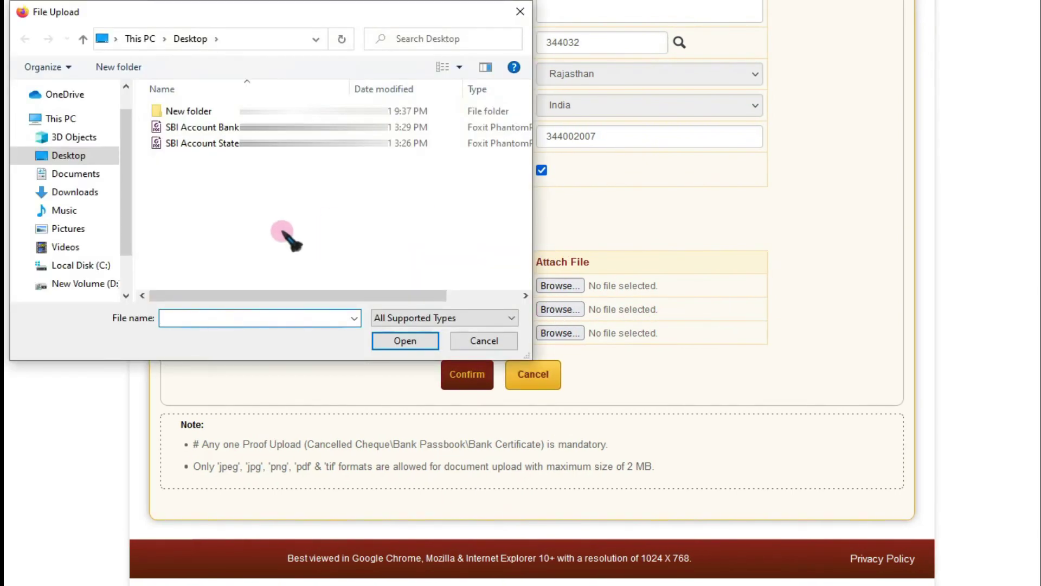
{"action": "left_click", "coordinate": [206, 127]}
{"action": "left_click", "coordinate": [393, 343]}
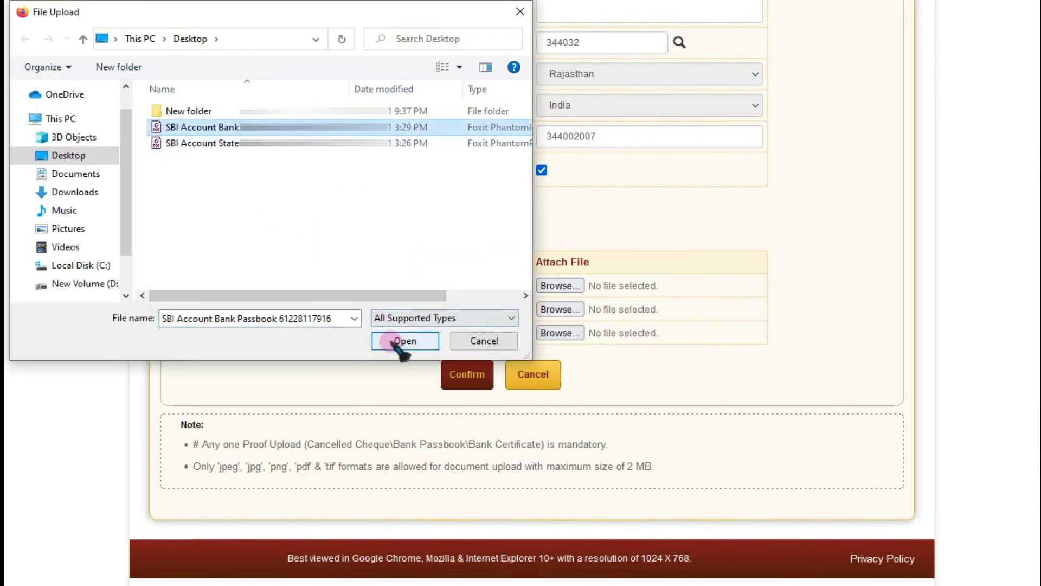
{"action": "left_click", "coordinate": [567, 332]}
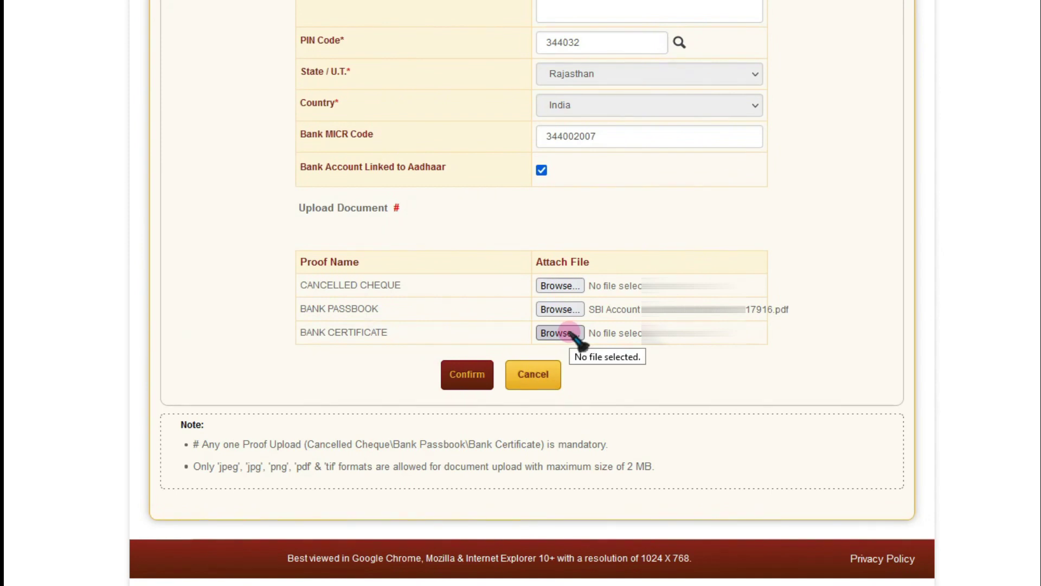
- Attach the SBI Account Statement PDF as the Bank Certificate proof
{"action": "left_click", "coordinate": [569, 333]}
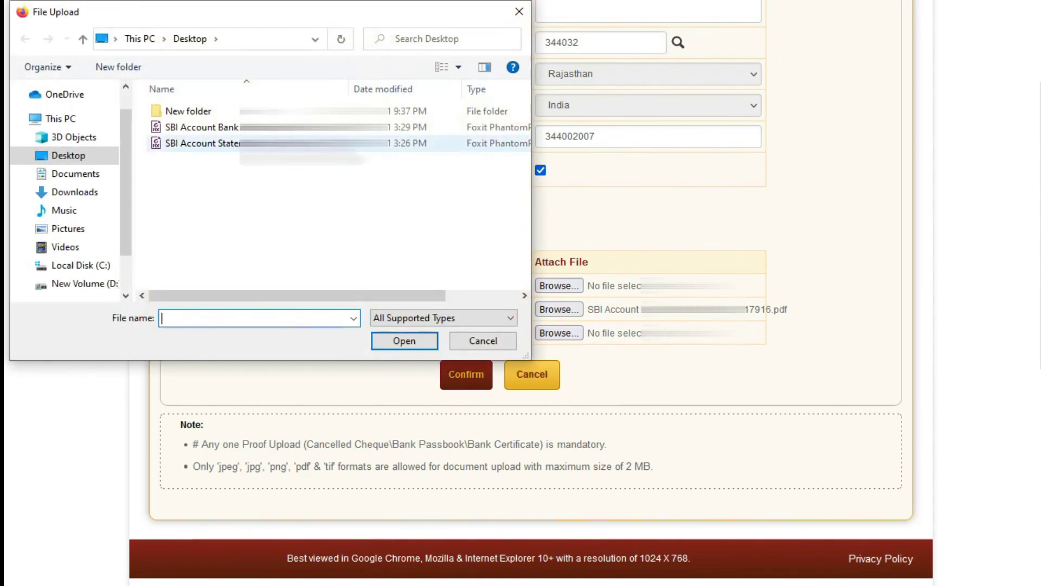
{"action": "left_click", "coordinate": [304, 144]}
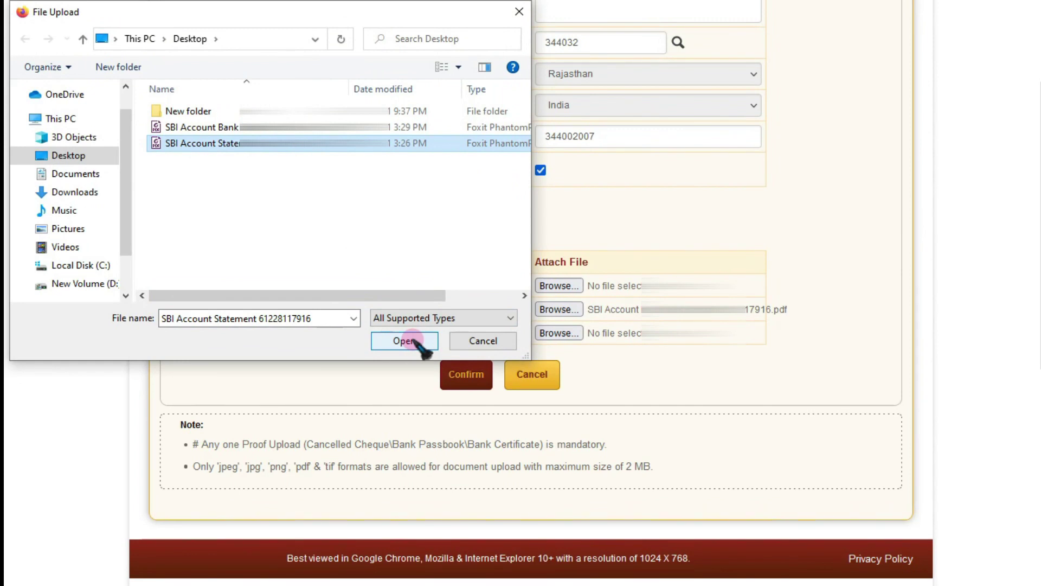
{"action": "left_click", "coordinate": [414, 342]}
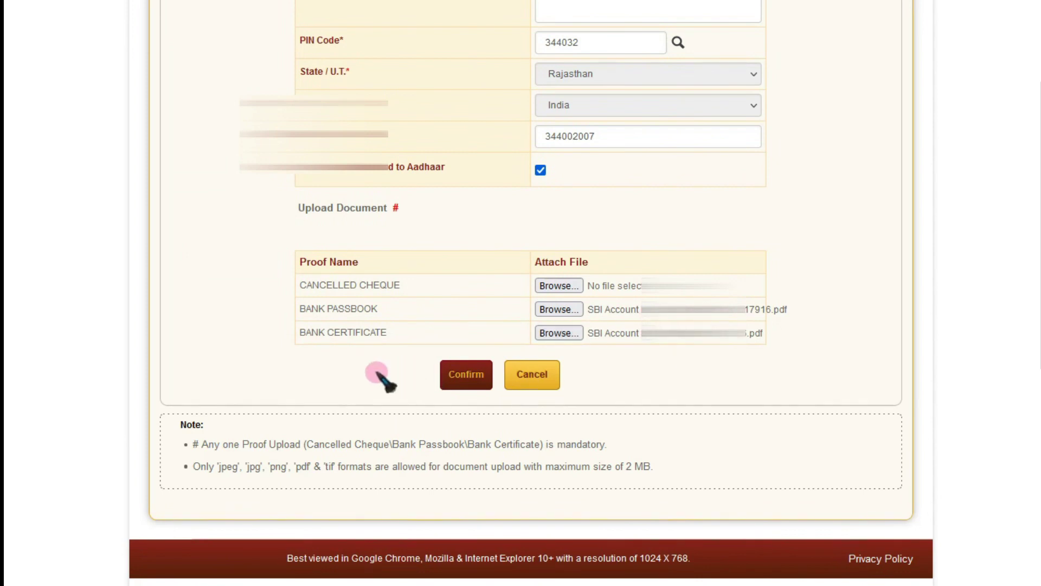
- Submit the new bank details, review them on Confirm Bank Details, and confirm them
{"action": "left_click", "coordinate": [477, 380]}
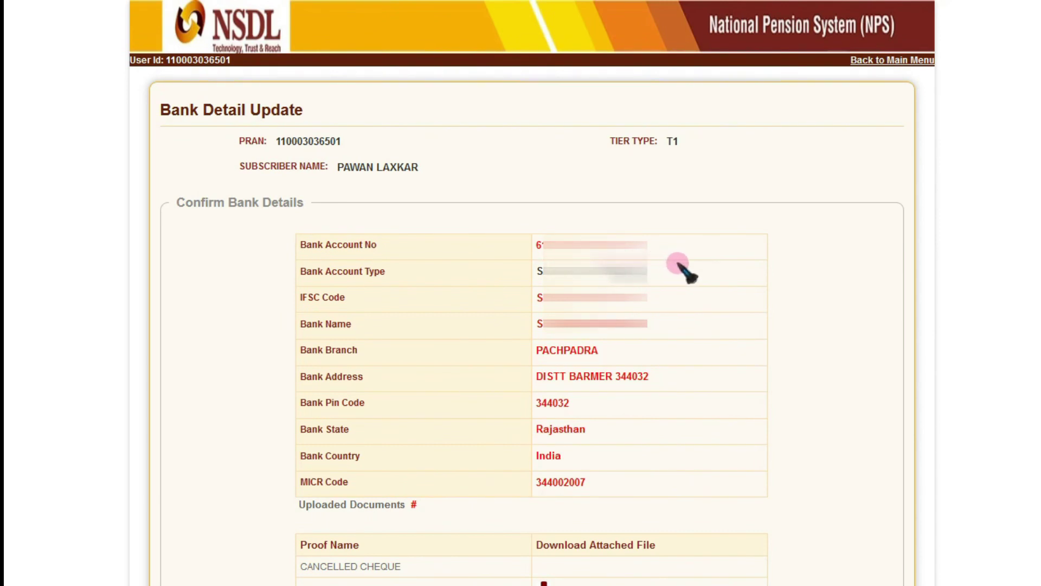
{"action": "scroll", "coordinate": [844, 336], "scroll_direction": "down", "scroll_amount": 3}
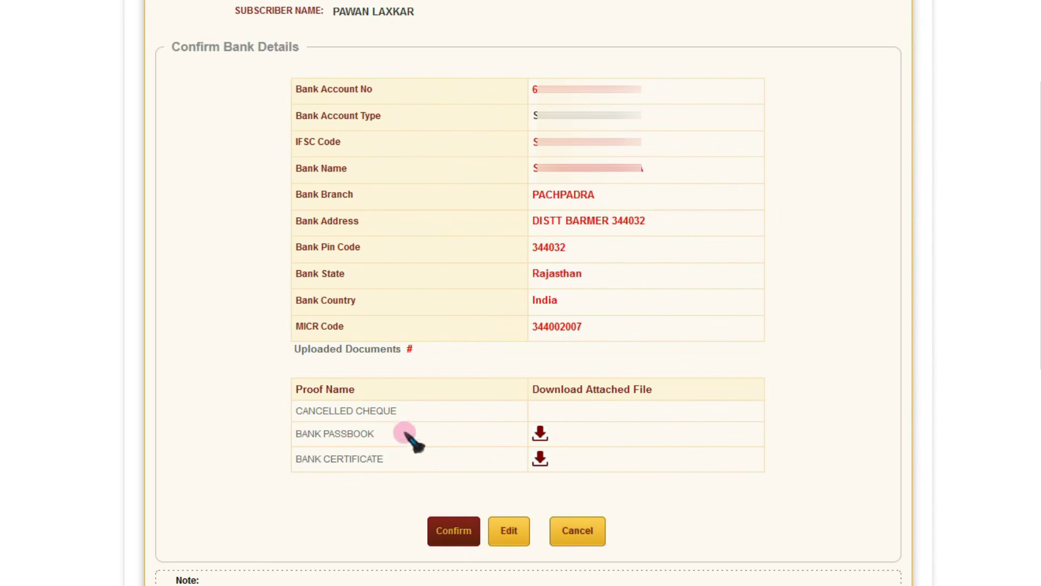
{"action": "left_click", "coordinate": [457, 537]}
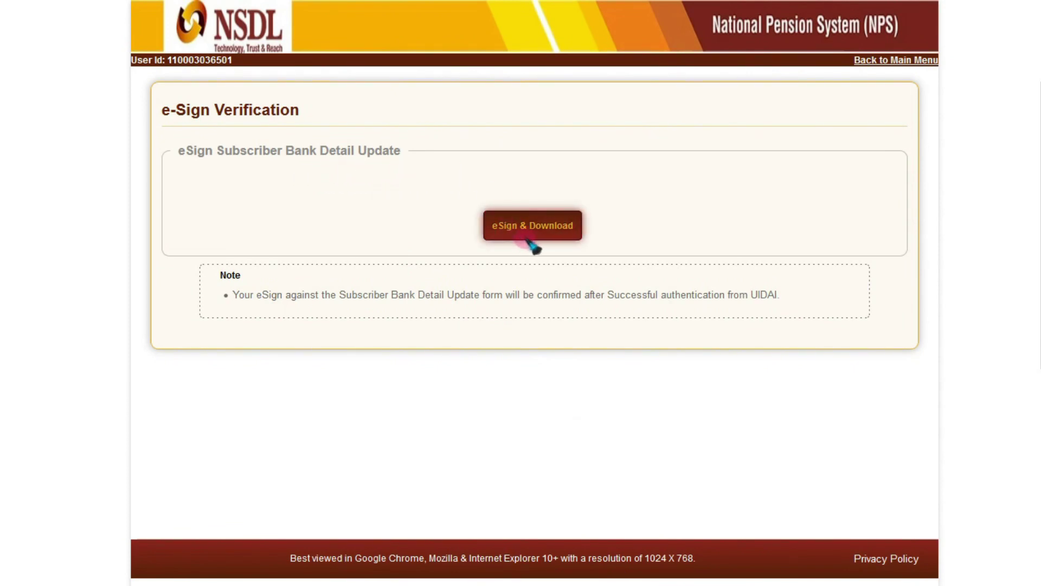
- Choose eSign & Download and proceed past the Aadhaar name-match alert
{"action": "left_click", "coordinate": [563, 230]}
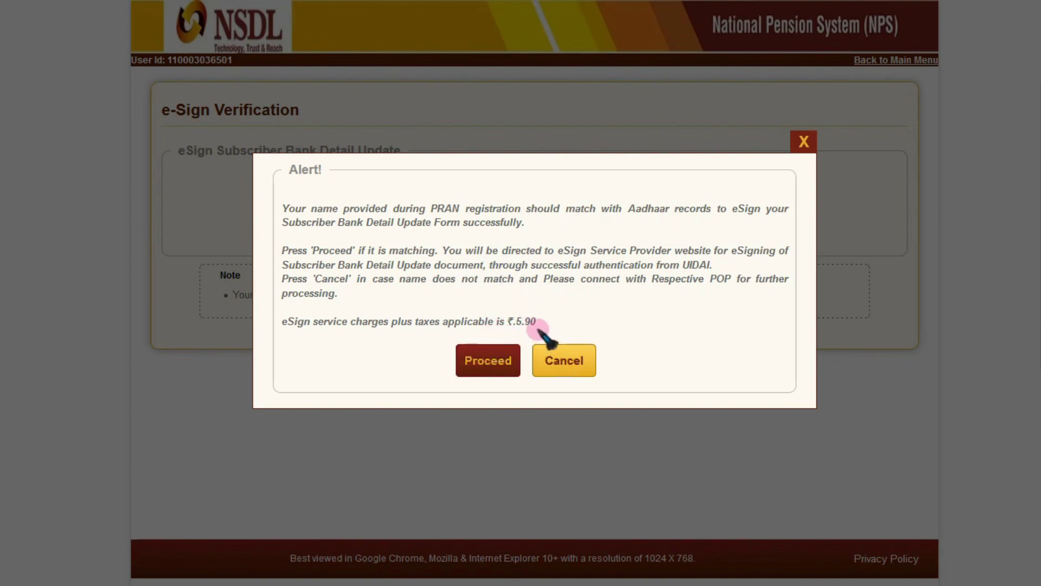
{"action": "left_click", "coordinate": [490, 363]}
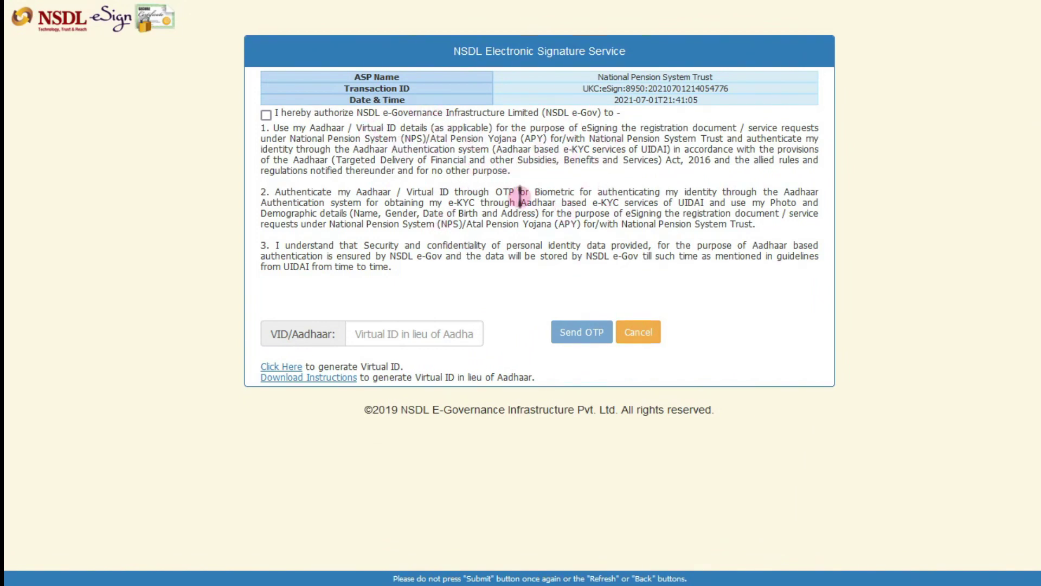
- Authorize NSDL e-Gov to use Aadhaar details and enter the Aadhaar number
{"action": "left_click", "coordinate": [266, 115]}
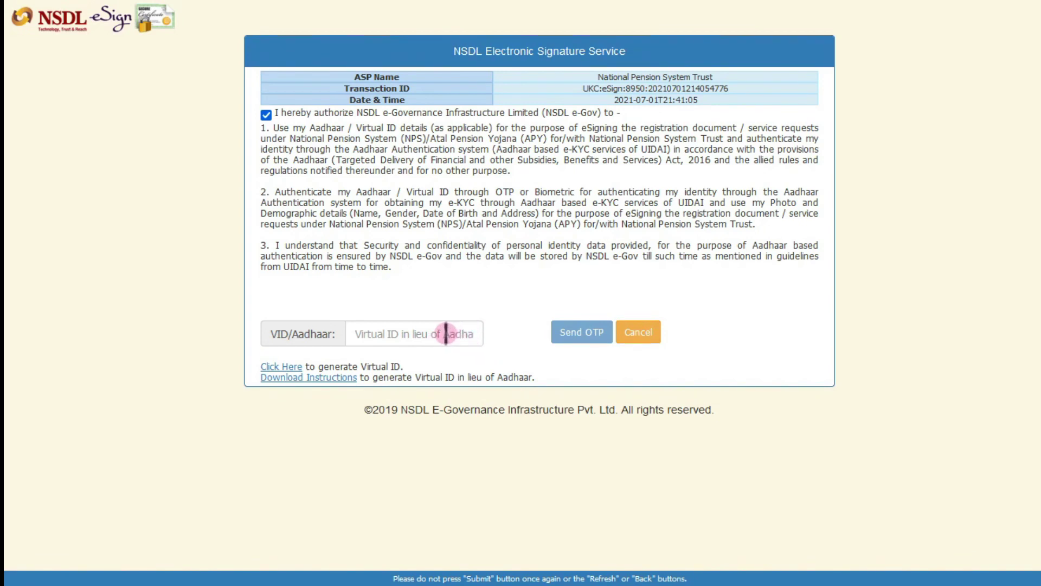
{"action": "left_click", "coordinate": [446, 334]}
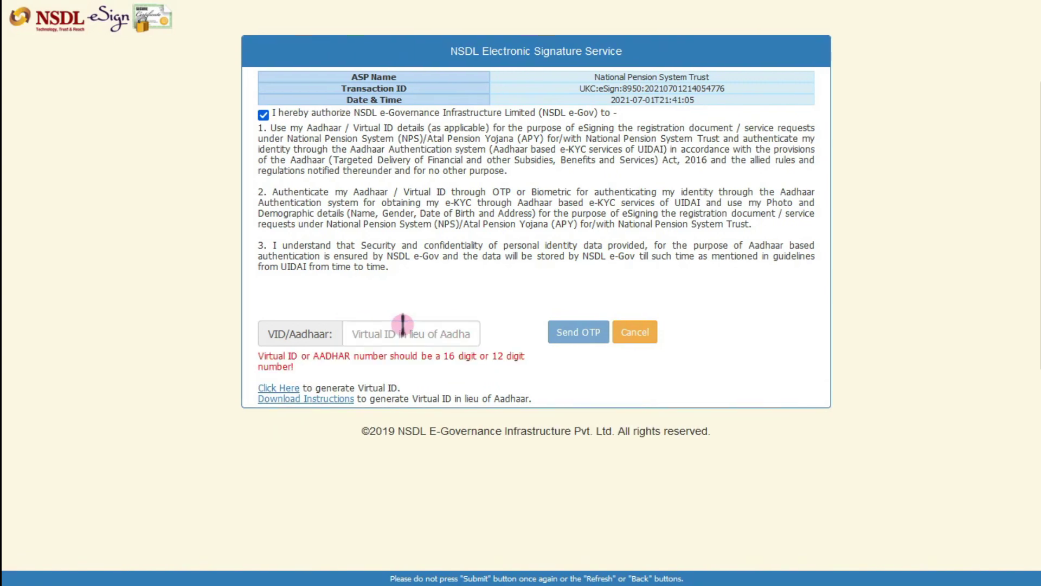
{"action": "left_click", "coordinate": [402, 329]}
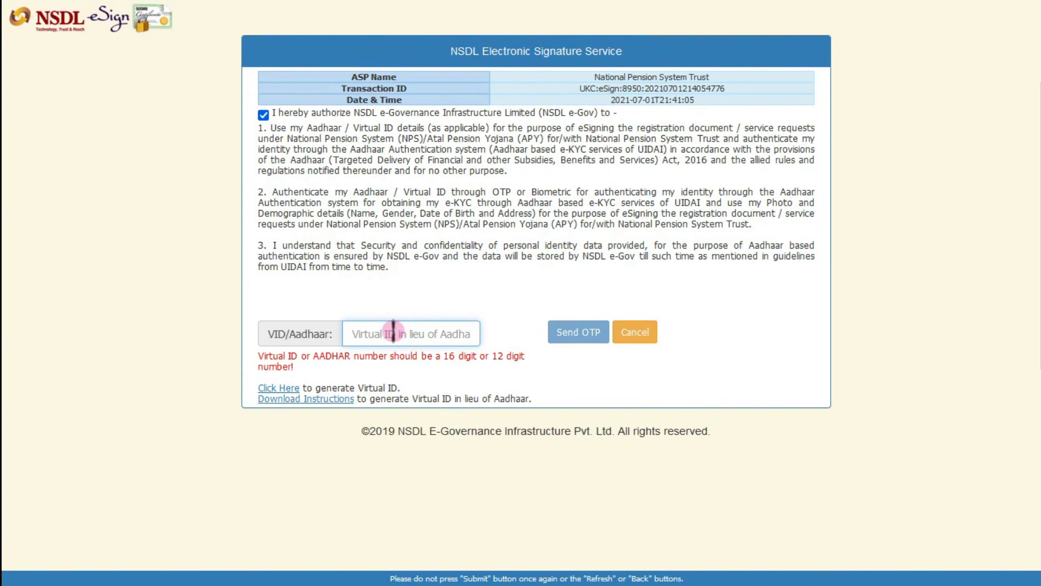
{"action": "type", "text": "42"}
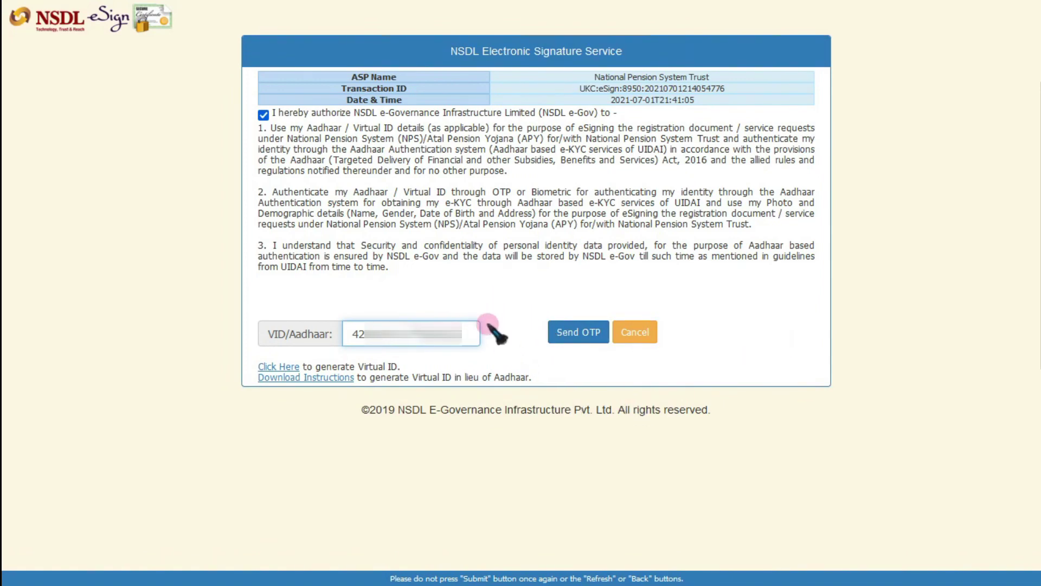
- Request a one-time password to the registered mobile/email for eSigning
{"action": "left_click", "coordinate": [591, 341]}
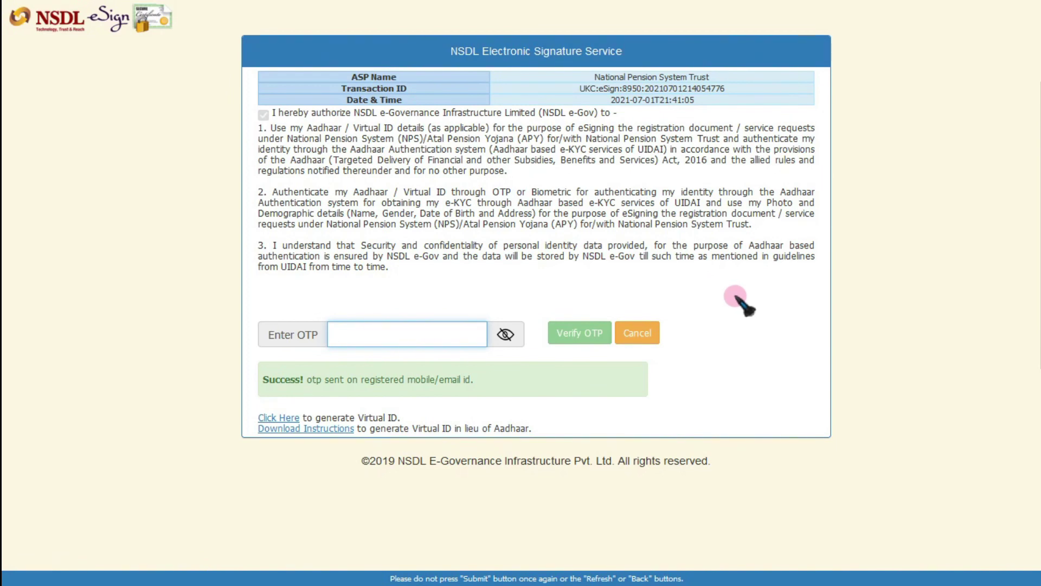
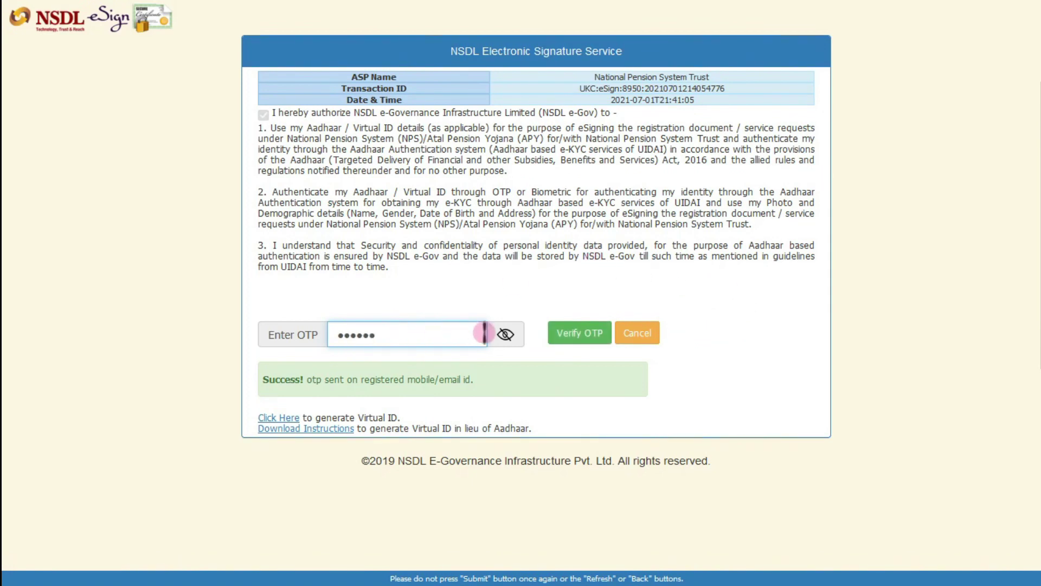
- Enter the received OTP, unmask it to check it, and verify it to finish the eSign
{"action": "left_click", "coordinate": [505, 334]}
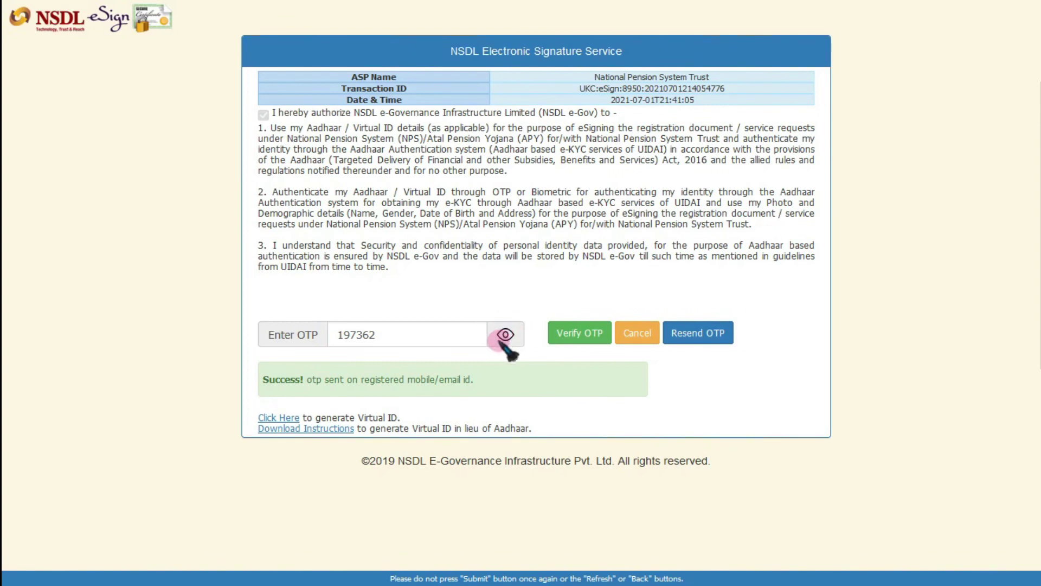
{"action": "left_click", "coordinate": [577, 346]}
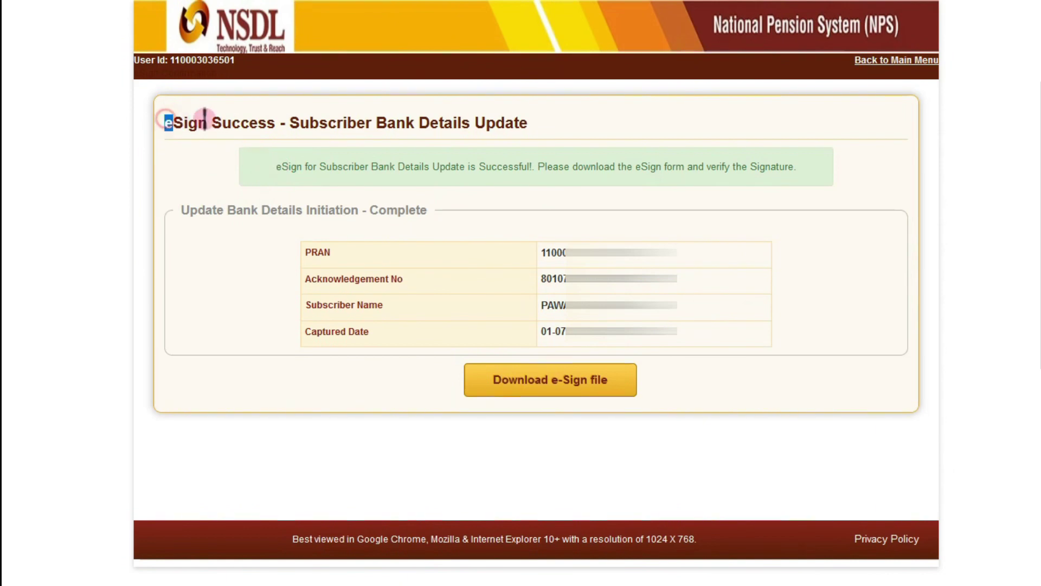
- Highlight the eSign Success title, Subscriber Bank Details Update heading and download-and-verify note
{"action": "left_click_drag", "start_coordinate": [167, 121], "coordinate": [532, 119]}
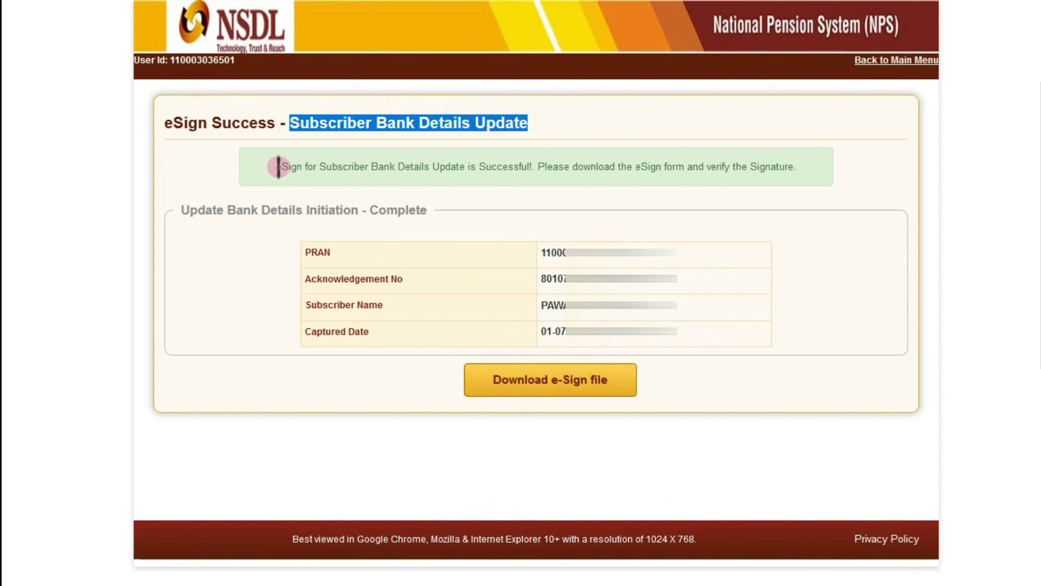
{"action": "left_click_drag", "start_coordinate": [274, 165], "coordinate": [686, 166]}
{"action": "left_click_drag", "start_coordinate": [709, 166], "coordinate": [798, 167]}
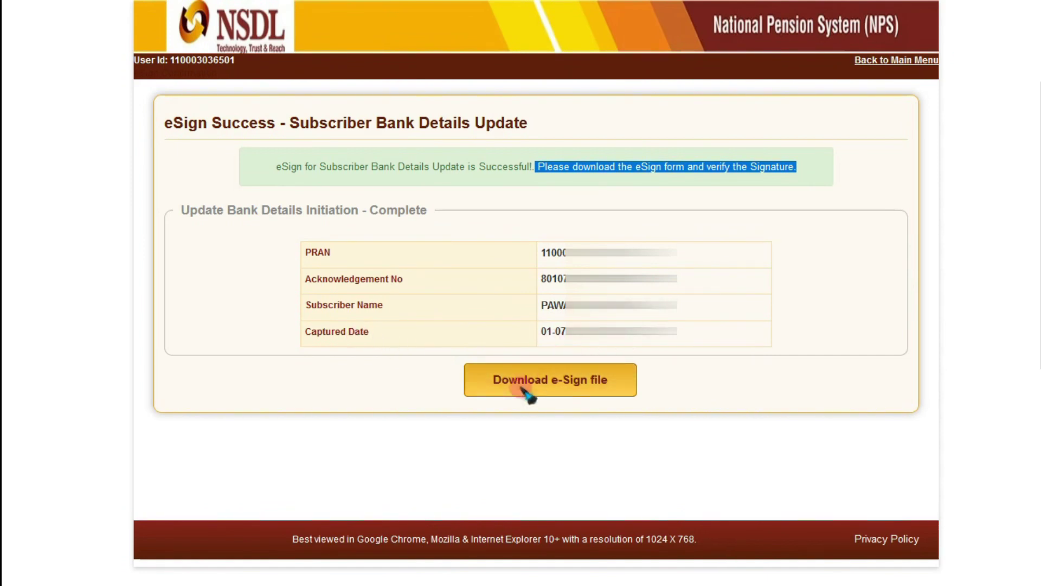
- Download the eSigned form file, choosing to save the PDF to disk
{"action": "left_click", "coordinate": [576, 387]}
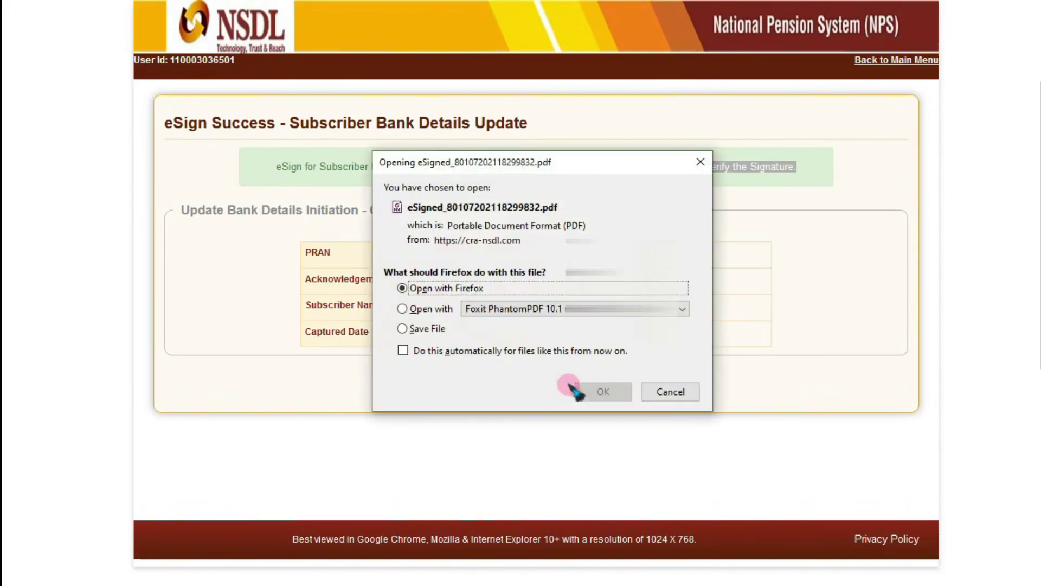
{"action": "left_click", "coordinate": [425, 328]}
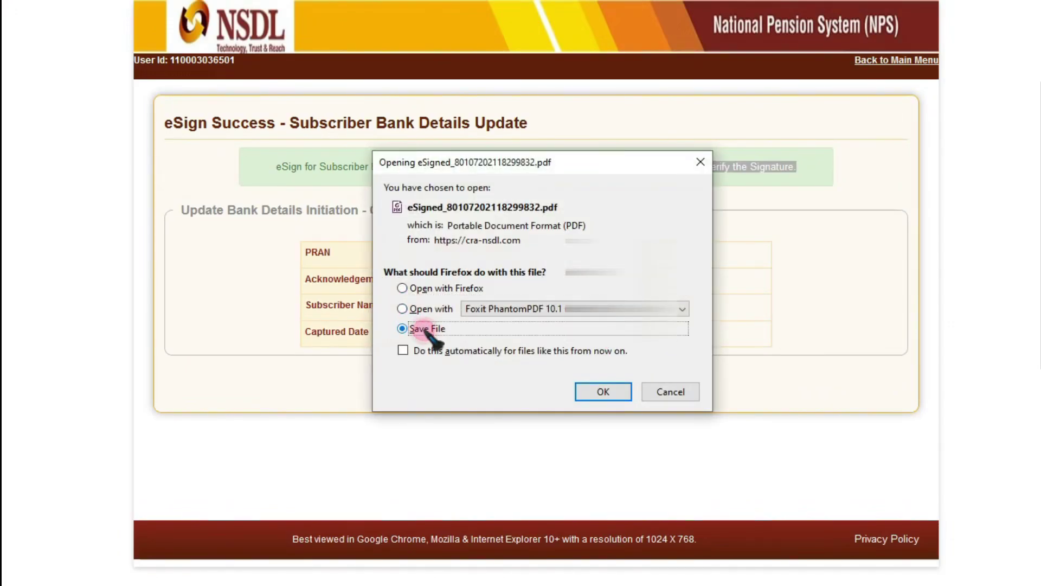
{"action": "left_click", "coordinate": [598, 387]}
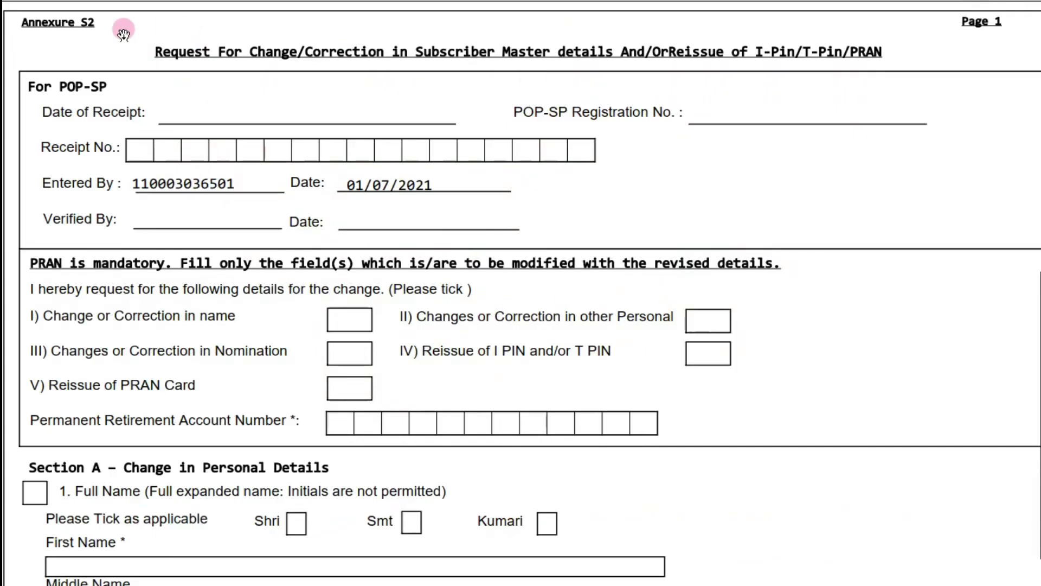
- Save and open the signed Annexure S2 PDF, scrolling to the permanent address and signature stamp
{"action": "left_click", "coordinate": [41, 48]}
{"action": "left_click_drag", "start_coordinate": [151, 46], "coordinate": [884, 50]}
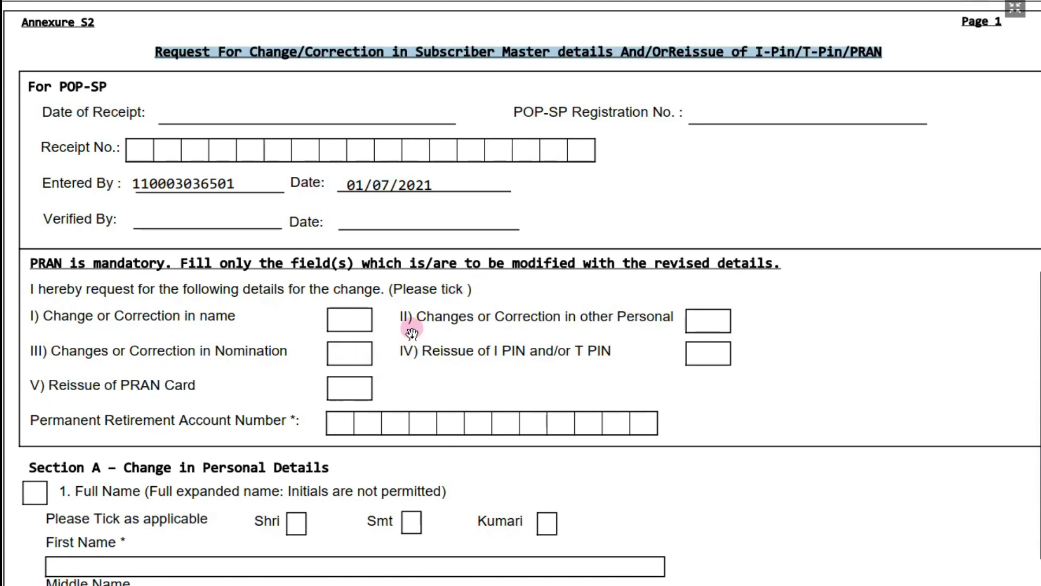
{"action": "scroll", "coordinate": [412, 332], "scroll_direction": "down", "scroll_amount": 6}
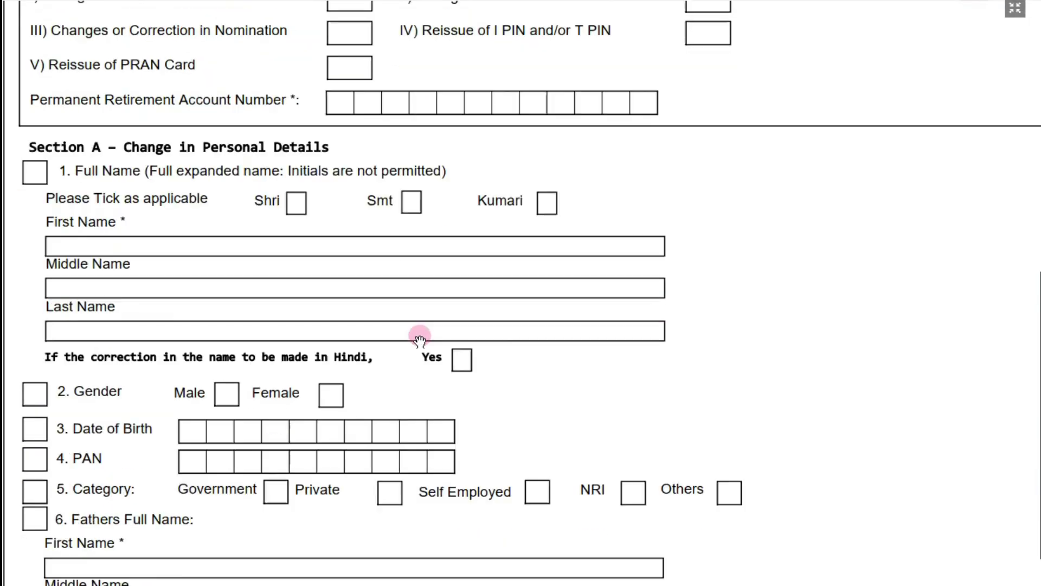
{"action": "scroll", "coordinate": [384, 298], "scroll_direction": "down", "scroll_amount": 1}
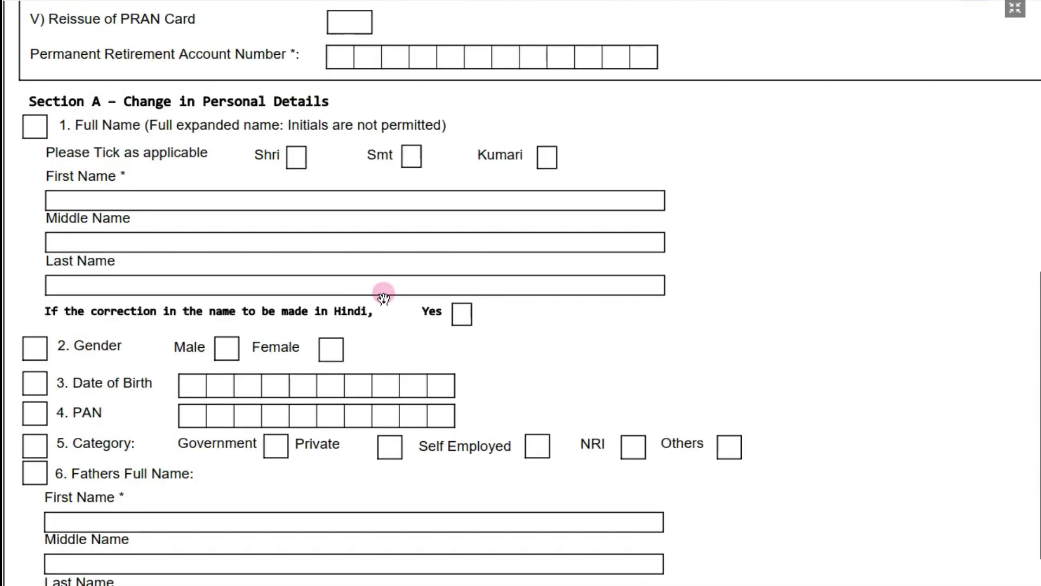
{"action": "scroll", "coordinate": [383, 297], "scroll_direction": "down", "scroll_amount": 17}
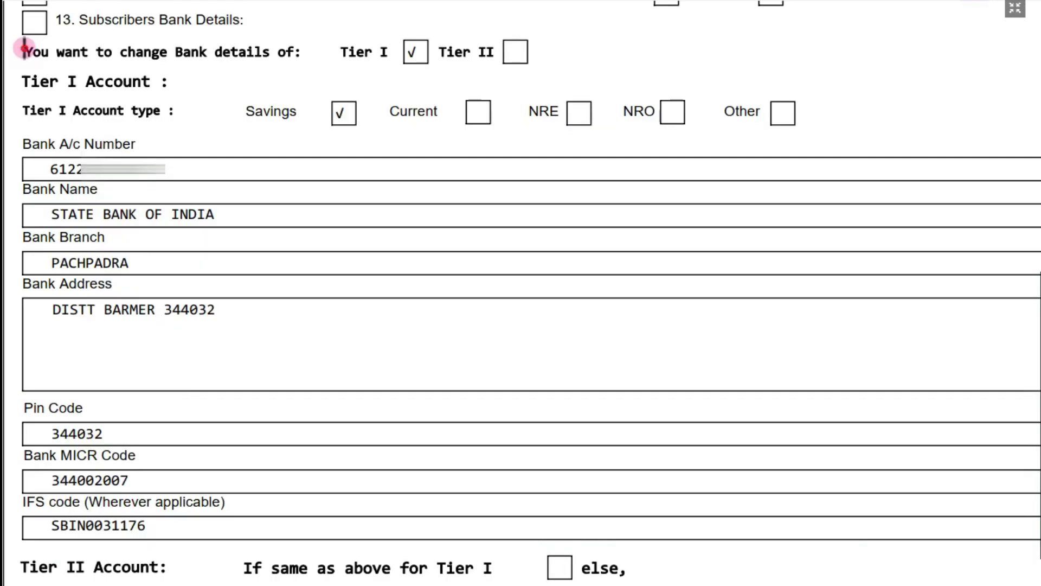
- Highlight section 13's line showing Tier I bank details change to State Bank of India, Pachpadra
{"action": "left_click_drag", "start_coordinate": [24, 48], "coordinate": [425, 74]}
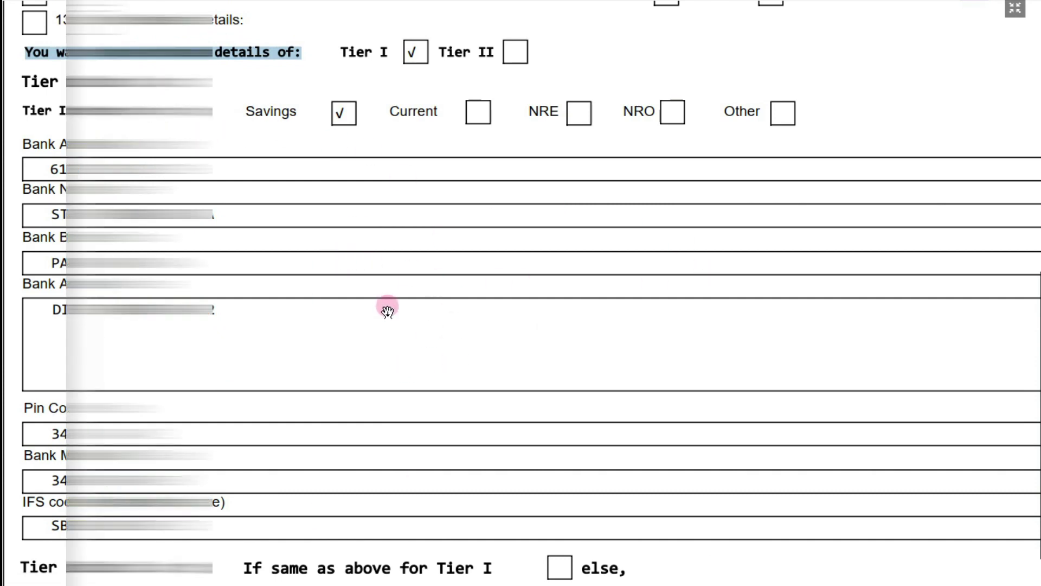
- Scroll through the Tier II, nomination, PIN reissue and POP-SP sections to page 4, then back to page 1
{"action": "scroll", "coordinate": [387, 311], "scroll_direction": "down", "scroll_amount": 5}
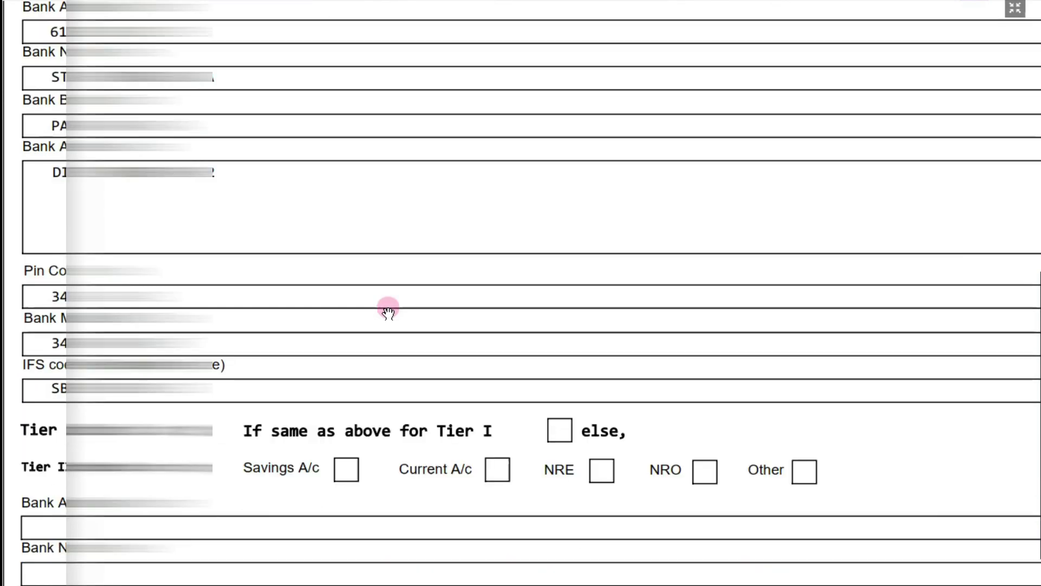
{"action": "scroll", "coordinate": [389, 313], "scroll_direction": "down", "scroll_amount": 3}
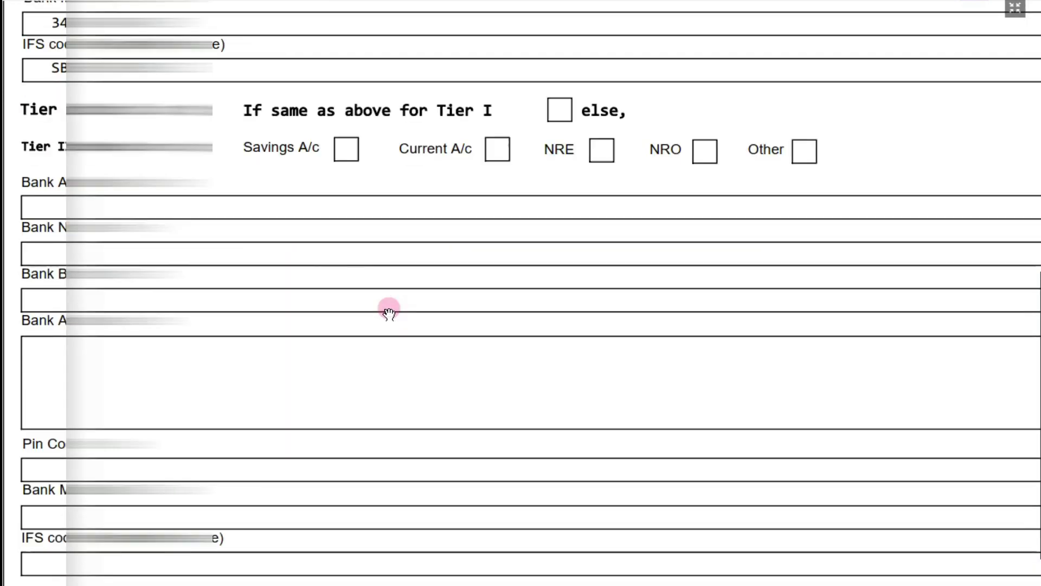
{"action": "scroll", "coordinate": [260, 244], "scroll_direction": "down", "scroll_amount": 5}
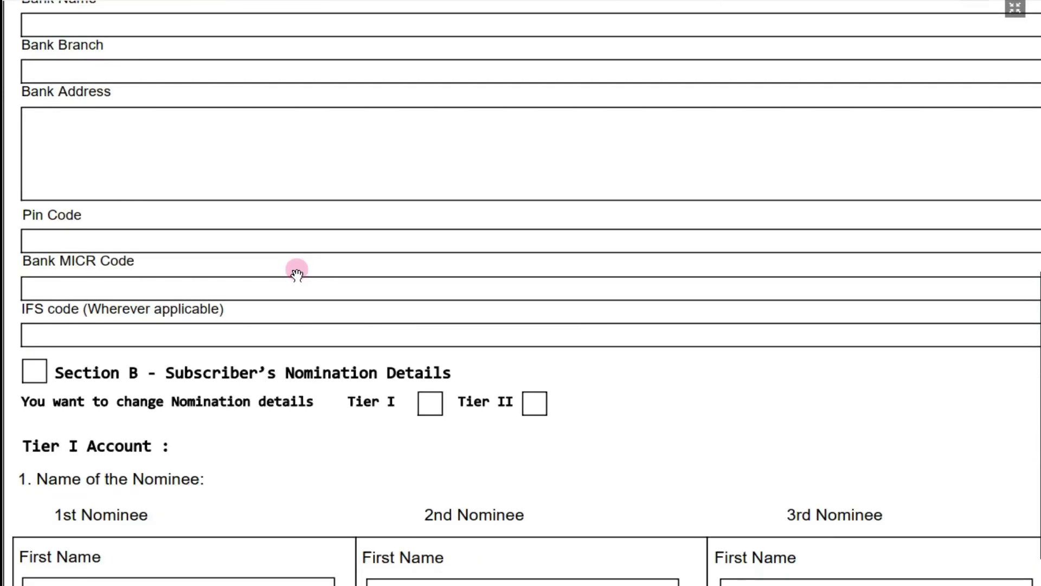
{"action": "scroll", "coordinate": [298, 269], "scroll_direction": "down", "scroll_amount": 4}
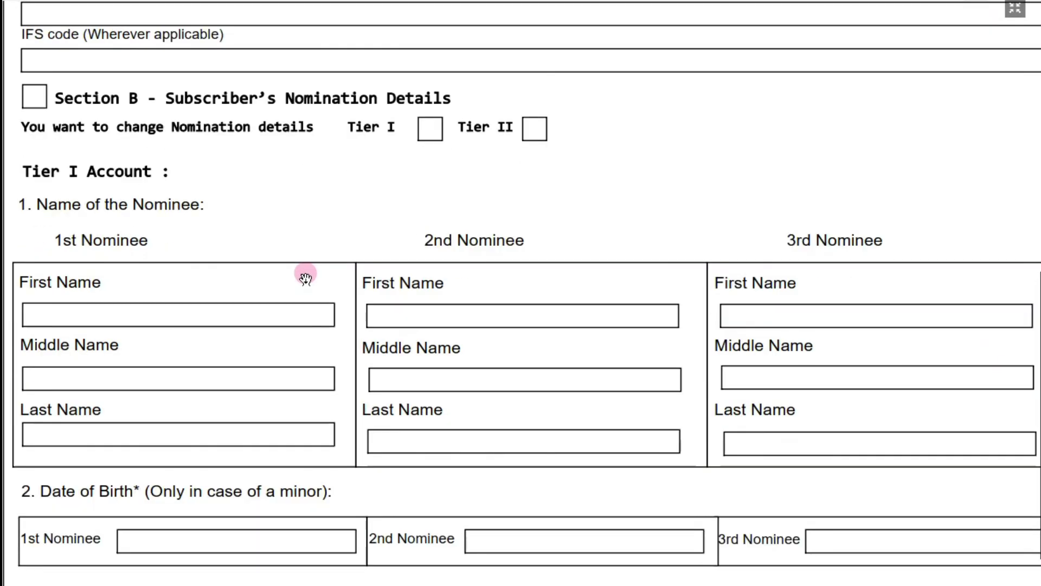
{"action": "scroll", "coordinate": [305, 278], "scroll_direction": "down", "scroll_amount": 1}
{"action": "scroll", "coordinate": [323, 255], "scroll_direction": "down", "scroll_amount": 8}
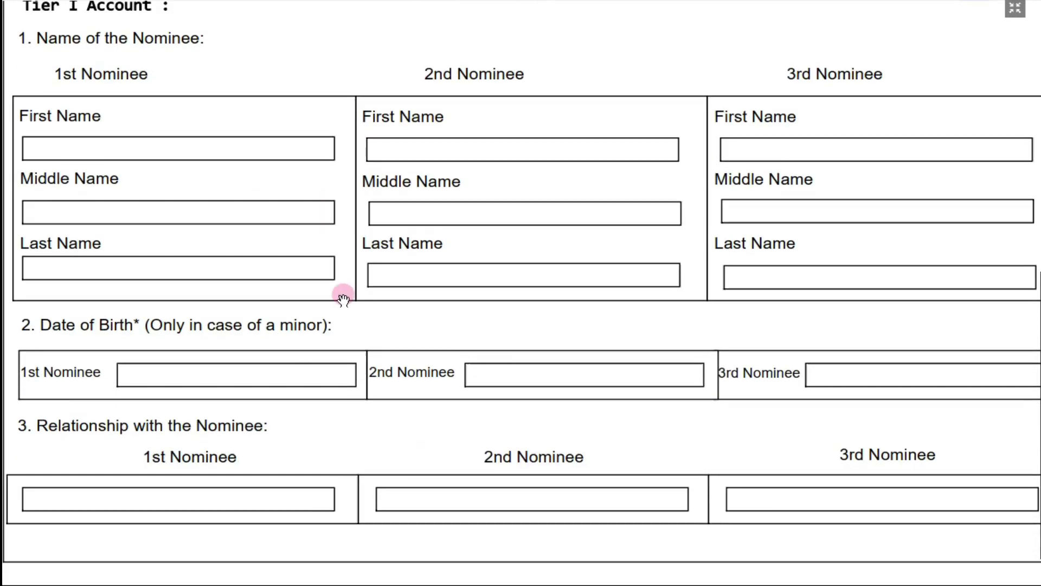
{"action": "scroll", "coordinate": [345, 300], "scroll_direction": "down", "scroll_amount": 6}
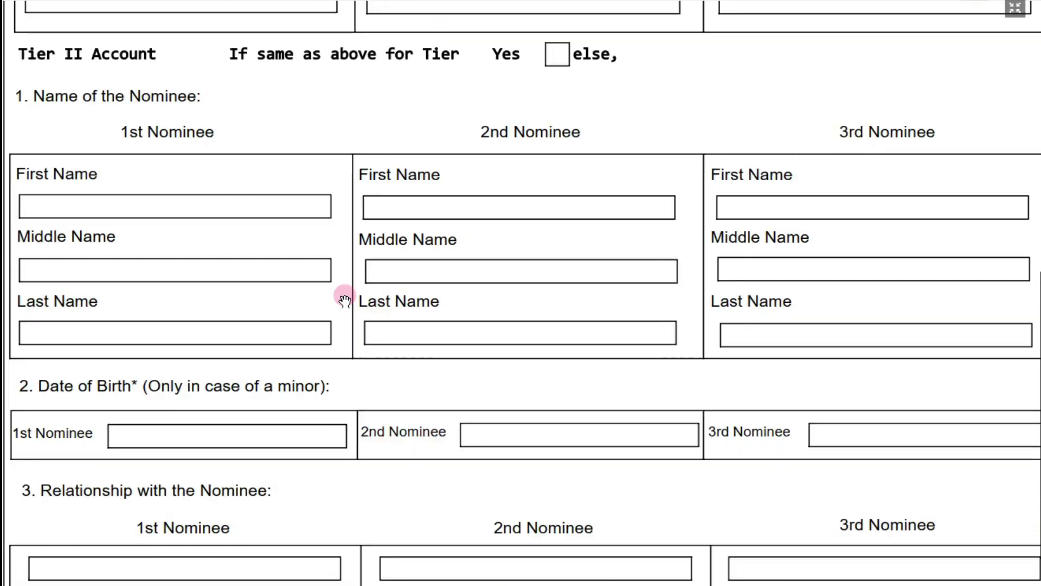
{"action": "scroll", "coordinate": [345, 300], "scroll_direction": "down", "scroll_amount": 5}
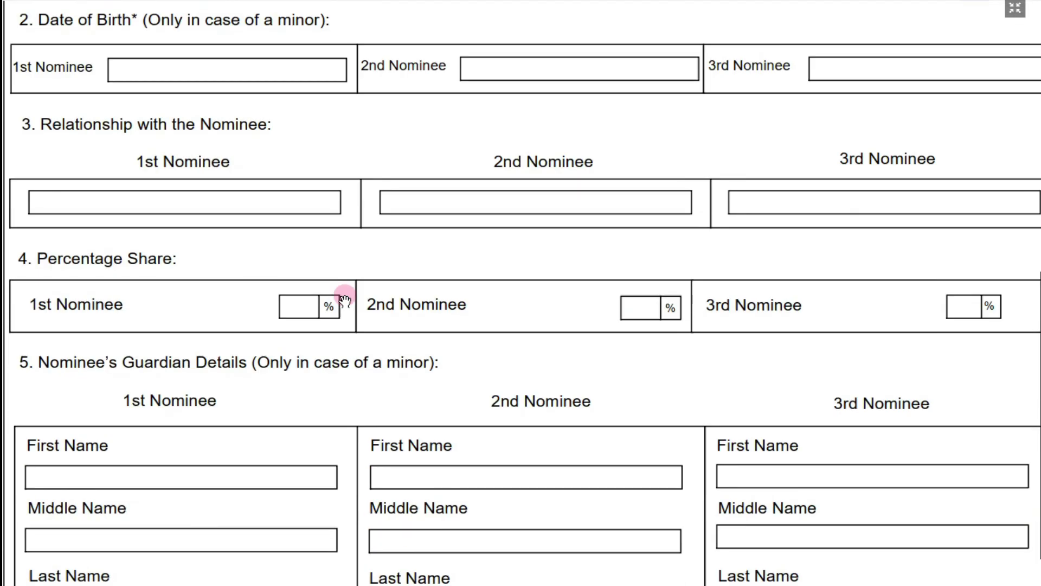
{"action": "scroll", "coordinate": [345, 300], "scroll_direction": "down", "scroll_amount": 2}
{"action": "scroll", "coordinate": [347, 296], "scroll_direction": "down", "scroll_amount": 8}
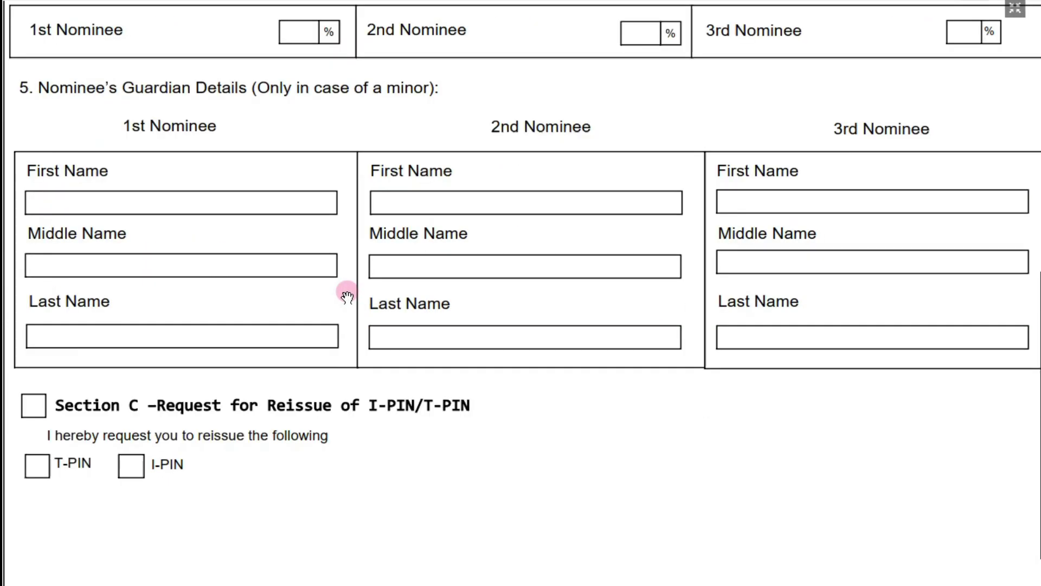
{"action": "scroll", "coordinate": [348, 296], "scroll_direction": "down", "scroll_amount": 2}
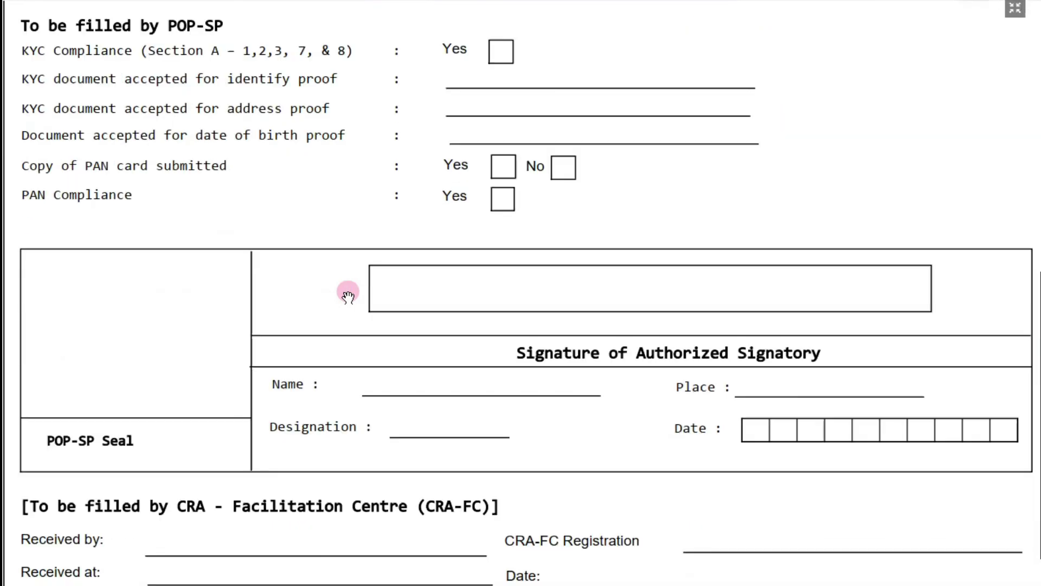
{"action": "scroll", "coordinate": [348, 296], "scroll_direction": "up", "scroll_amount": 4}
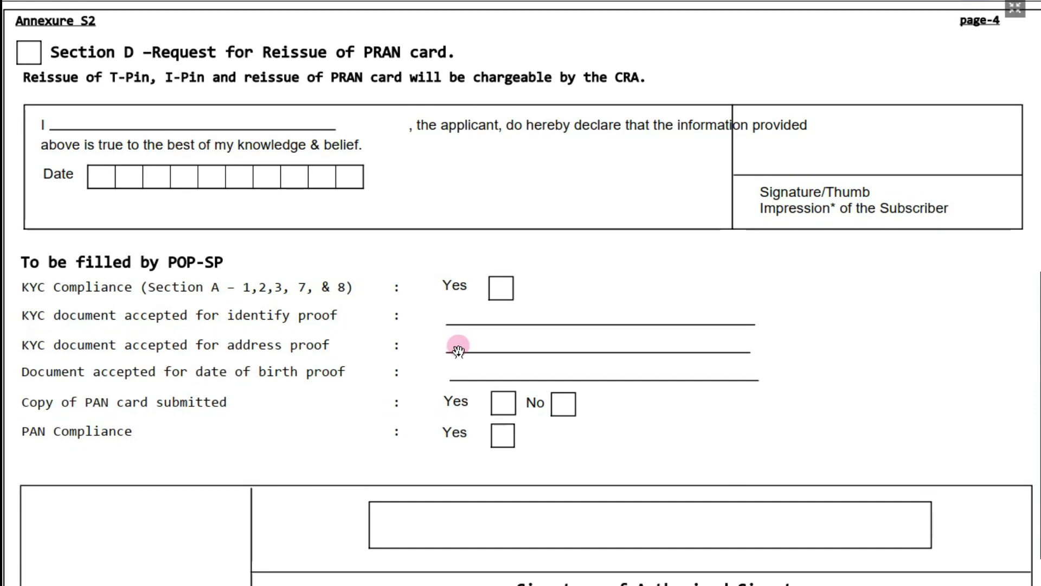
{"action": "scroll", "coordinate": [458, 350], "scroll_direction": "down", "scroll_amount": 1}
{"action": "scroll", "coordinate": [704, 349], "scroll_direction": "up", "scroll_amount": 3}
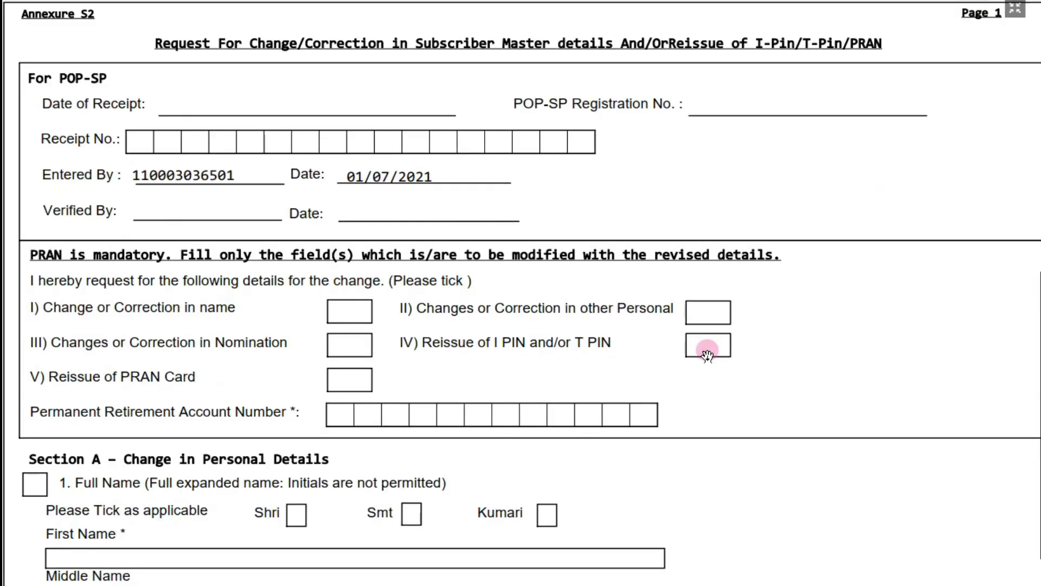
{"action": "scroll", "coordinate": [708, 355], "scroll_direction": "down", "scroll_amount": 5}
{"action": "scroll", "coordinate": [599, 318], "scroll_direction": "up", "scroll_amount": 1}
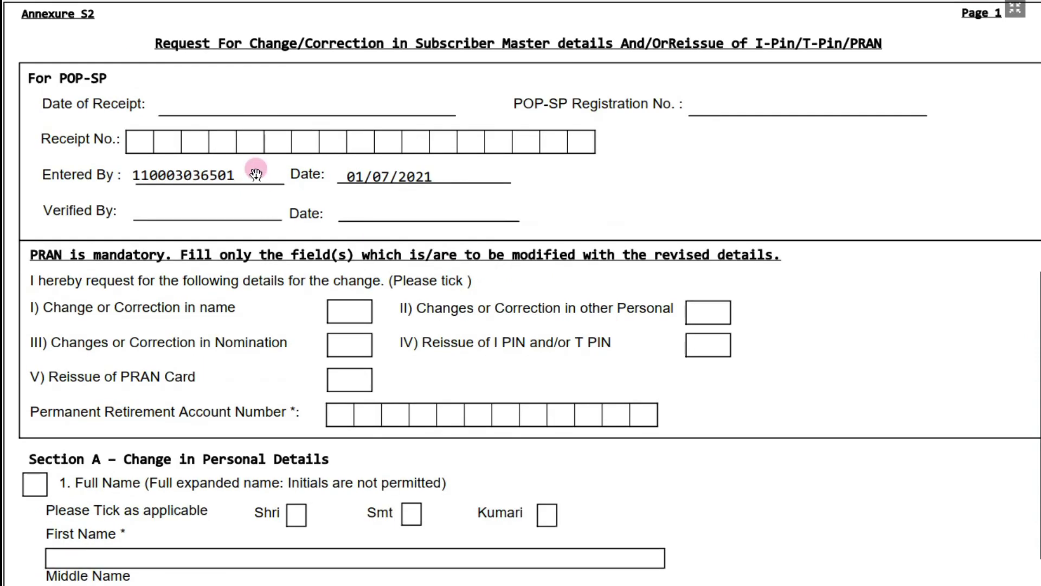